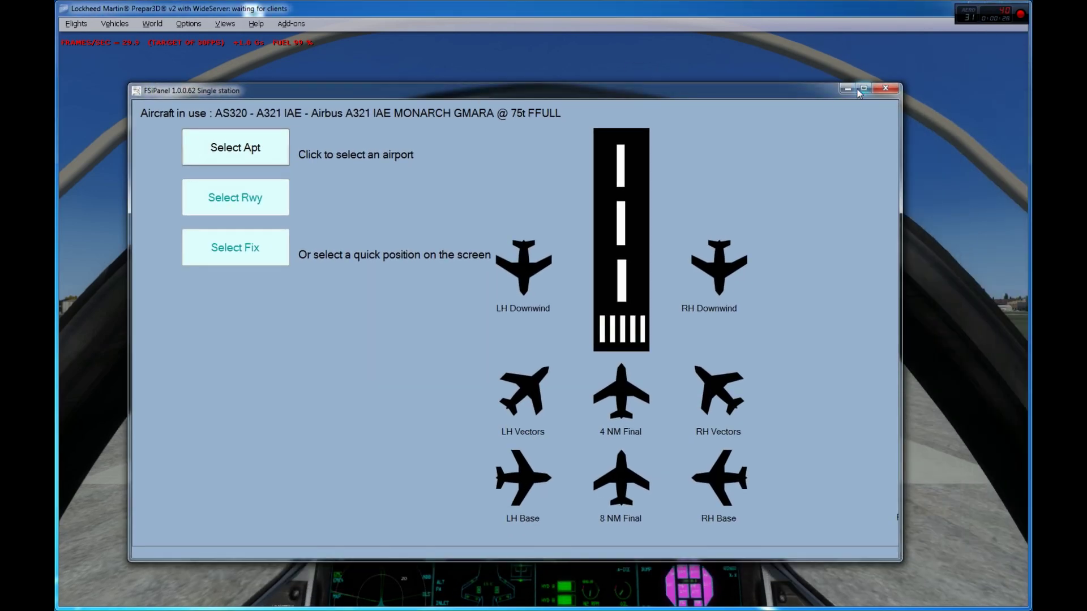
# Step: Maximize the FSiPanel window and open the list of installed aircraft
pyautogui.doubleClick(857, 93)
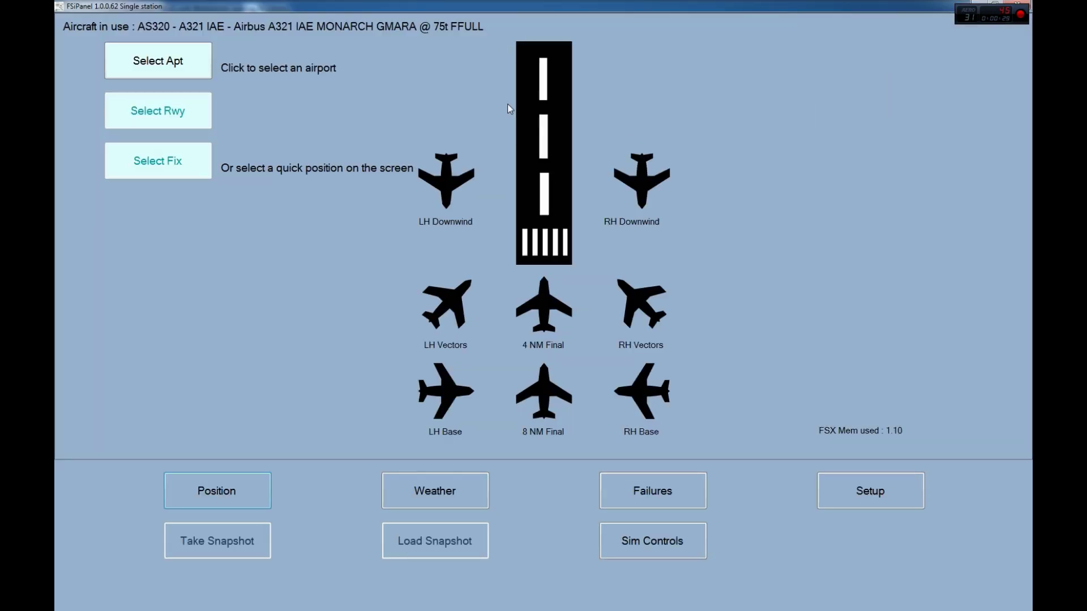
pyautogui.click(390, 30)
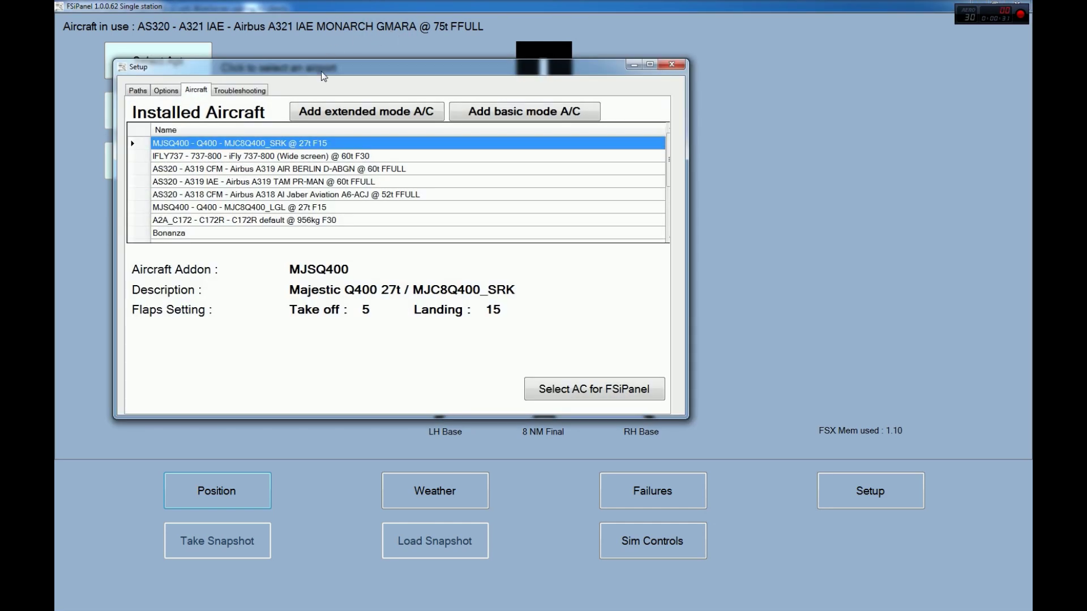
# Step: Open the import form for extended mode aircraft and examine the variants offered for the AS320 add-on
pyautogui.click(341, 111)
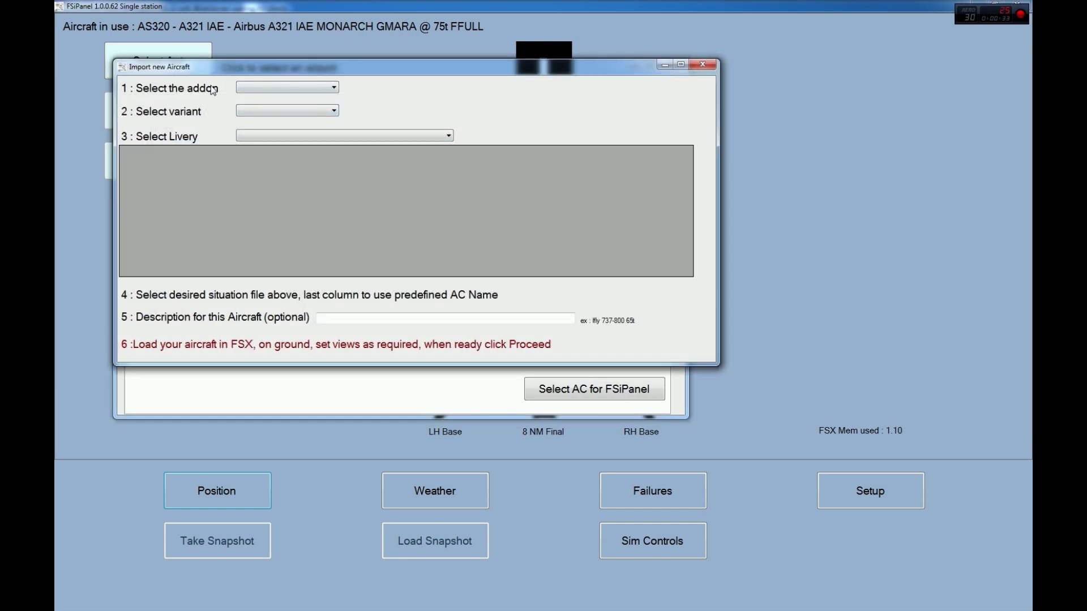
pyautogui.click(262, 88)
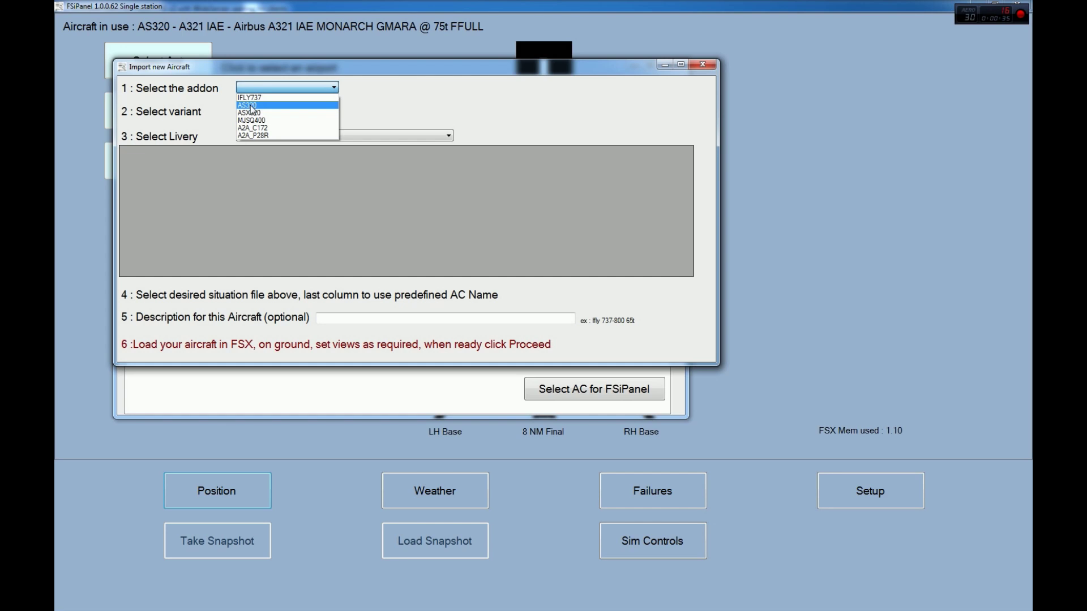
pyautogui.click(256, 106)
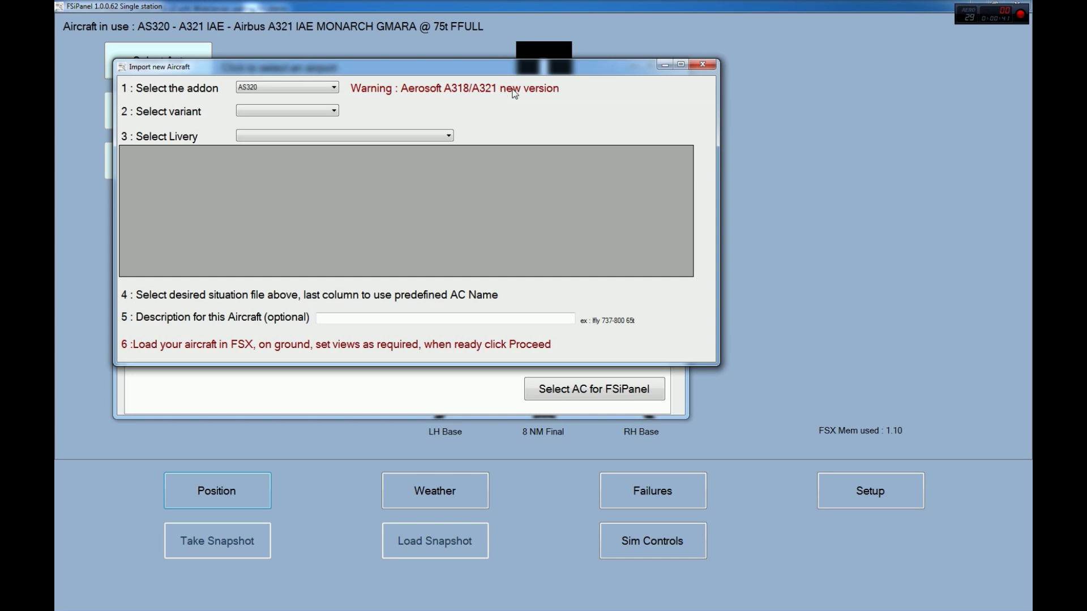
pyautogui.click(333, 111)
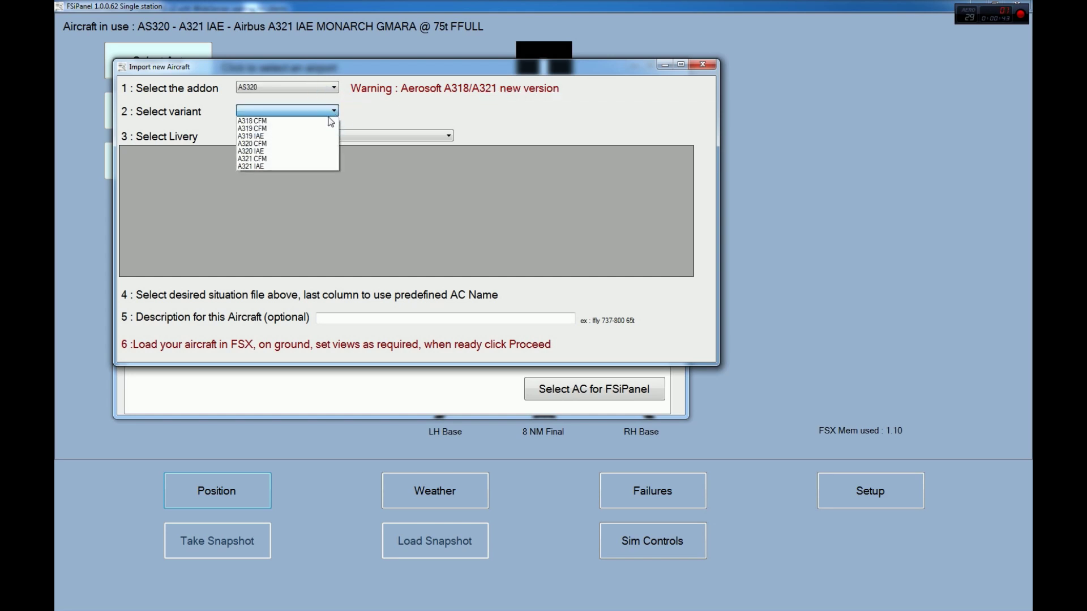
pyautogui.click(335, 110)
# Step: Examine the variants offered for the ASX320 add-on, and close the import form without importing an aircraft
pyautogui.click(334, 88)
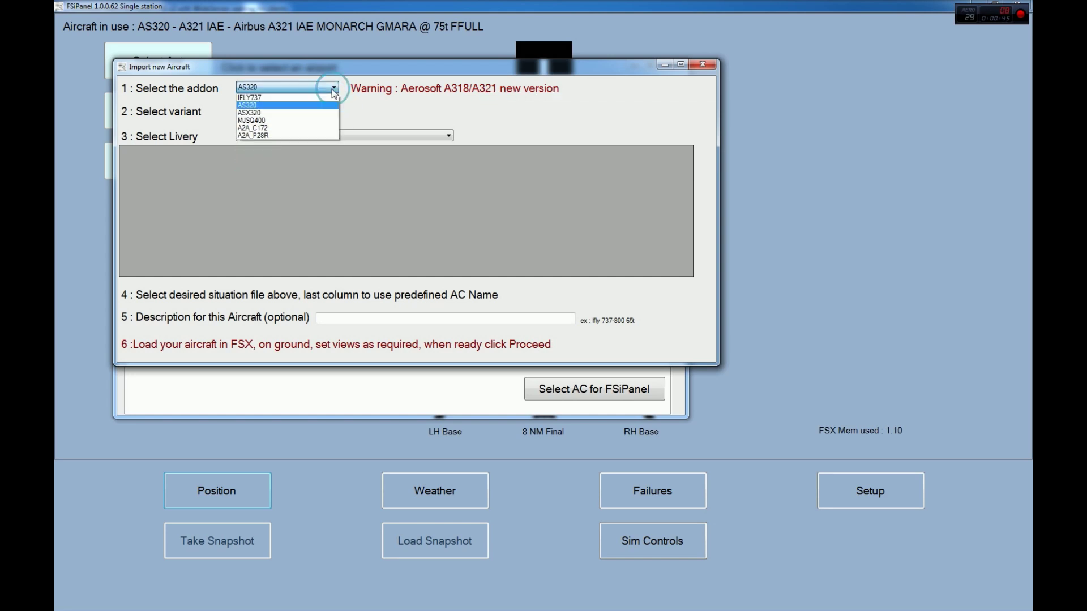
pyautogui.click(296, 112)
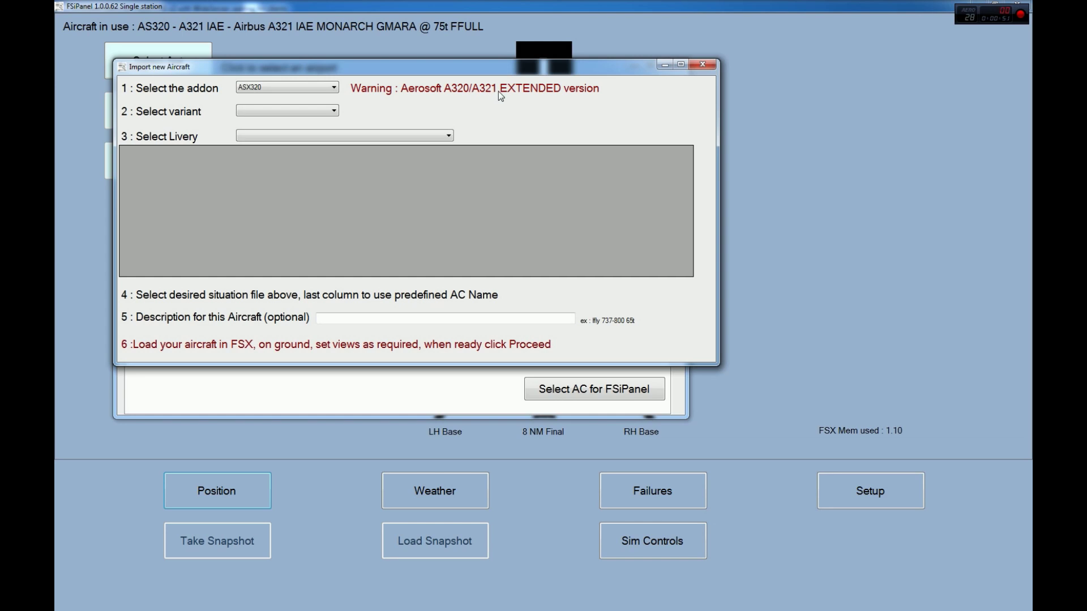
pyautogui.click(291, 111)
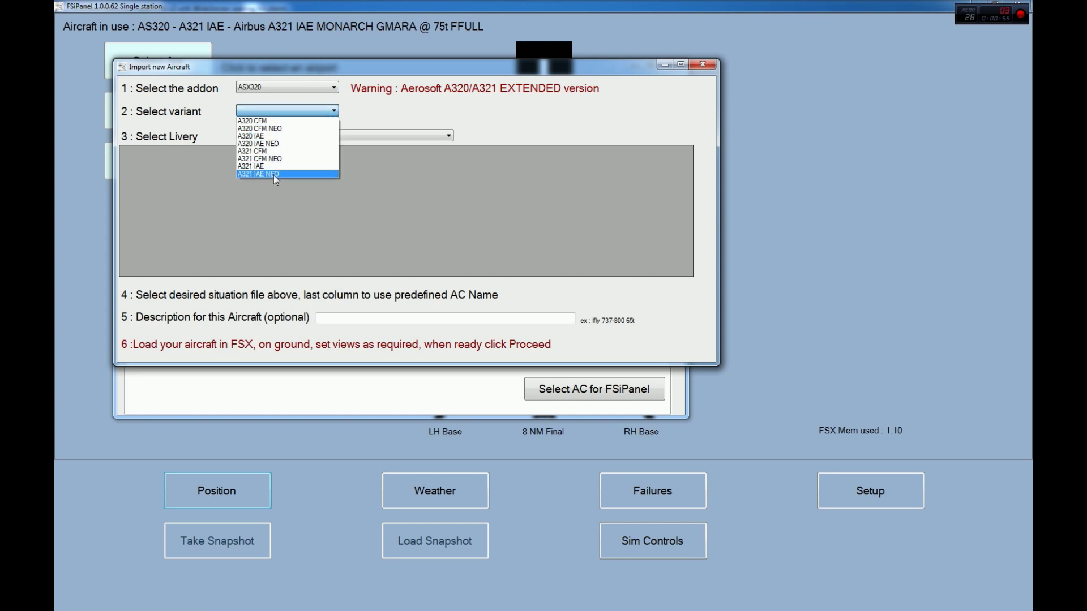
pyautogui.click(425, 89)
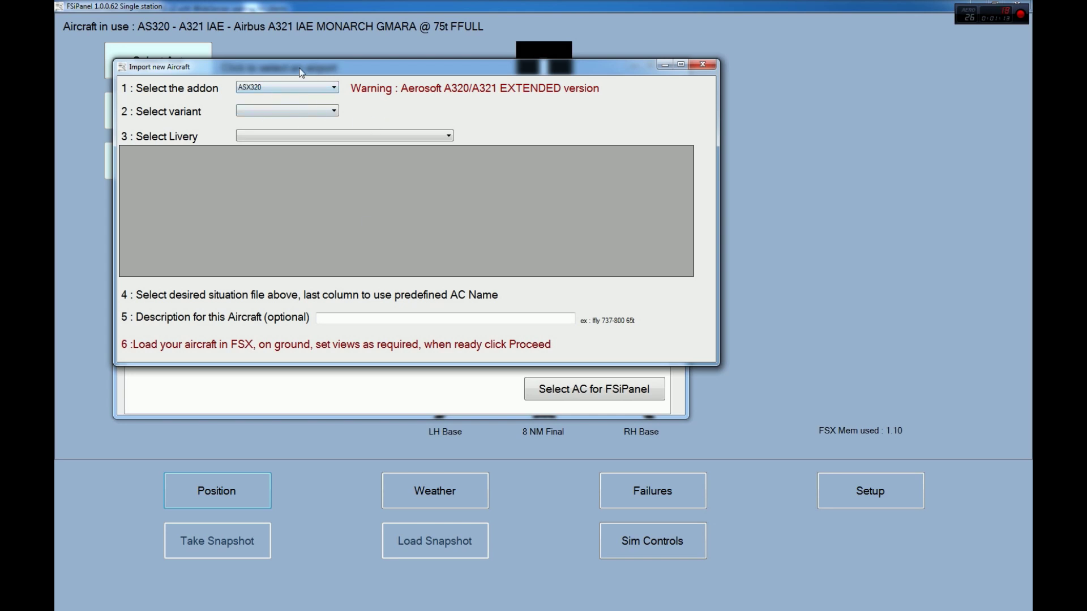
pyautogui.click(703, 65)
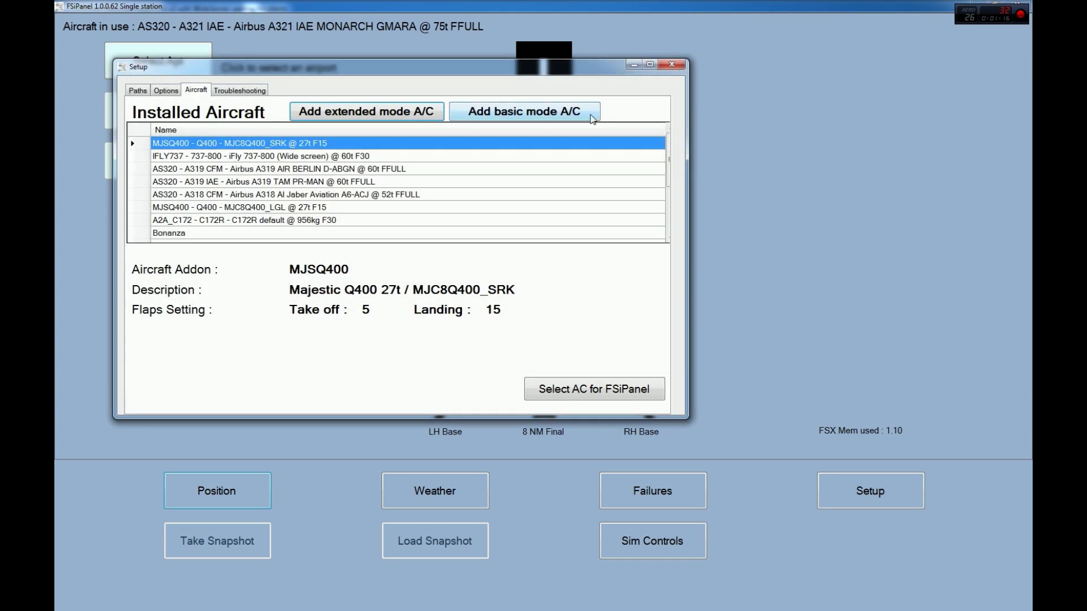
pyautogui.click(672, 64)
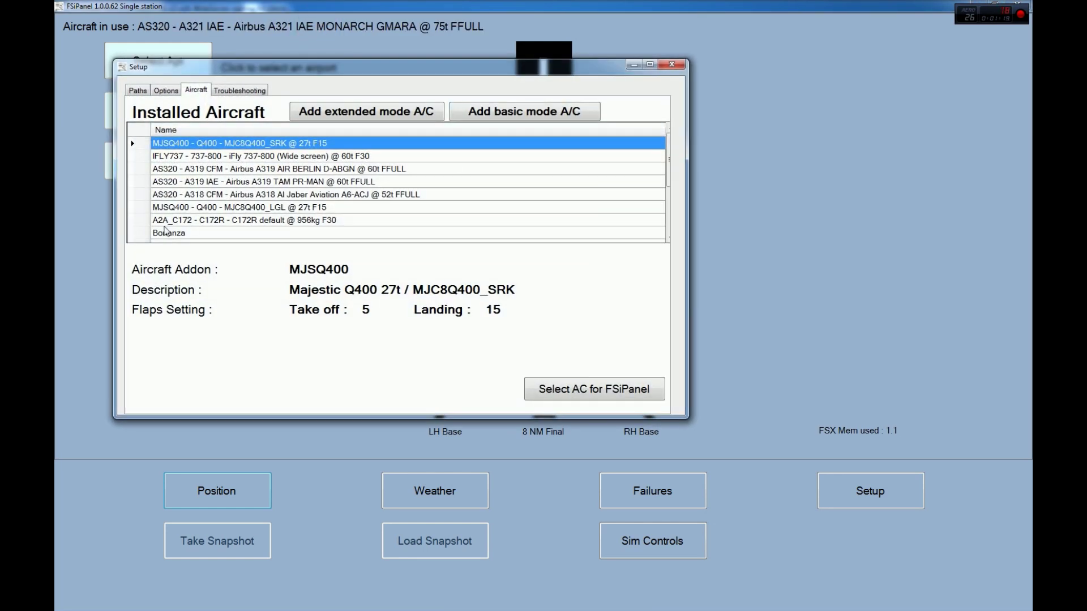
# Step: Select the installed AS320 A320 IAE "Airbus A320 NEO Vueling EC-LUO @ 60t FFULL" as the aircraft for FSiPanel
pyautogui.scroll(-1, 163, 226)
pyautogui.scroll(1, 163, 225)
pyautogui.scroll(-3, 233, 192)
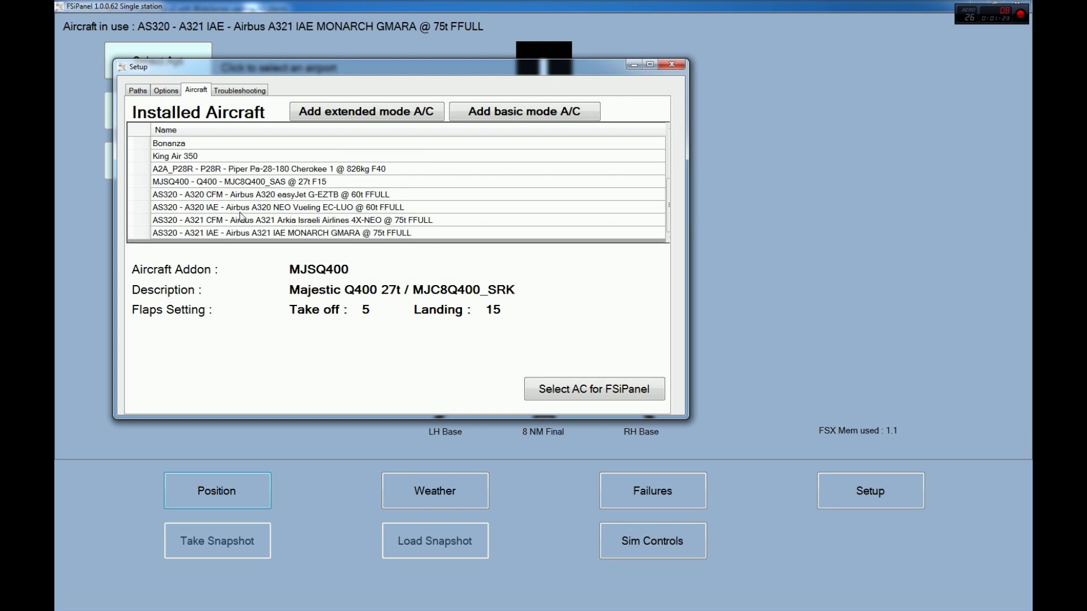
pyautogui.click(339, 208)
pyautogui.click(560, 390)
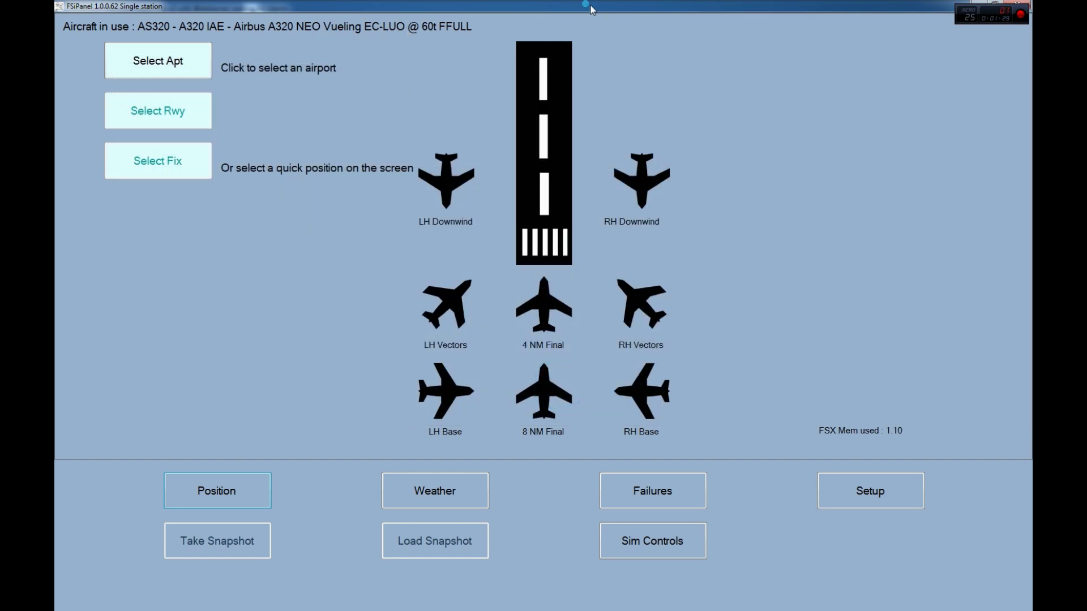
# Step: View the aircraft on the runway in Prepar3D and switch back to FSiPanel
pyautogui.moveTo(591, 5); pyautogui.dragTo(1086, 43)
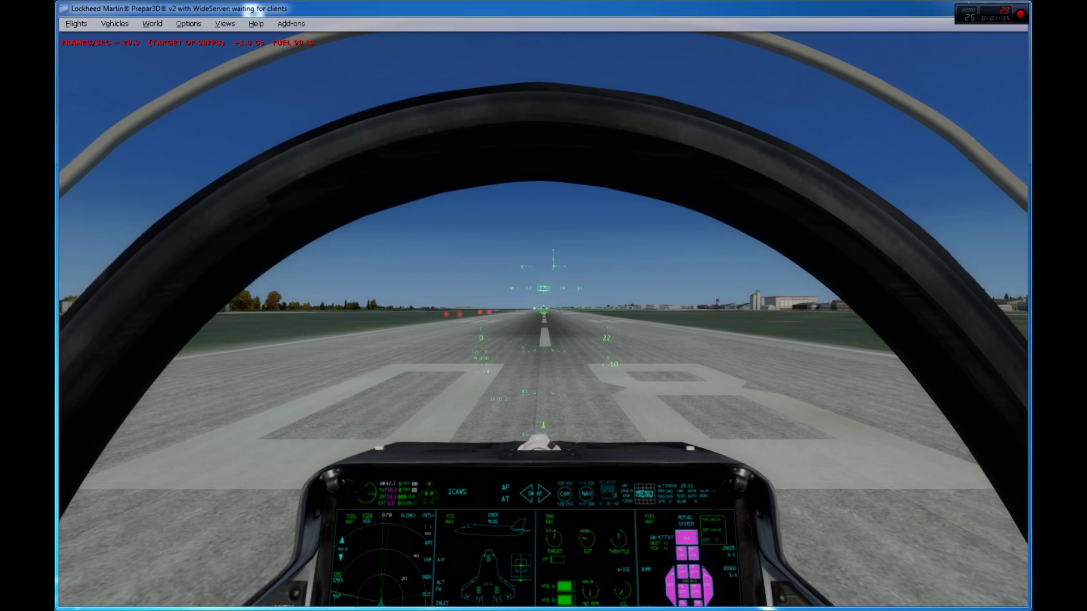
pyautogui.hotkey('alt', 'Tab')
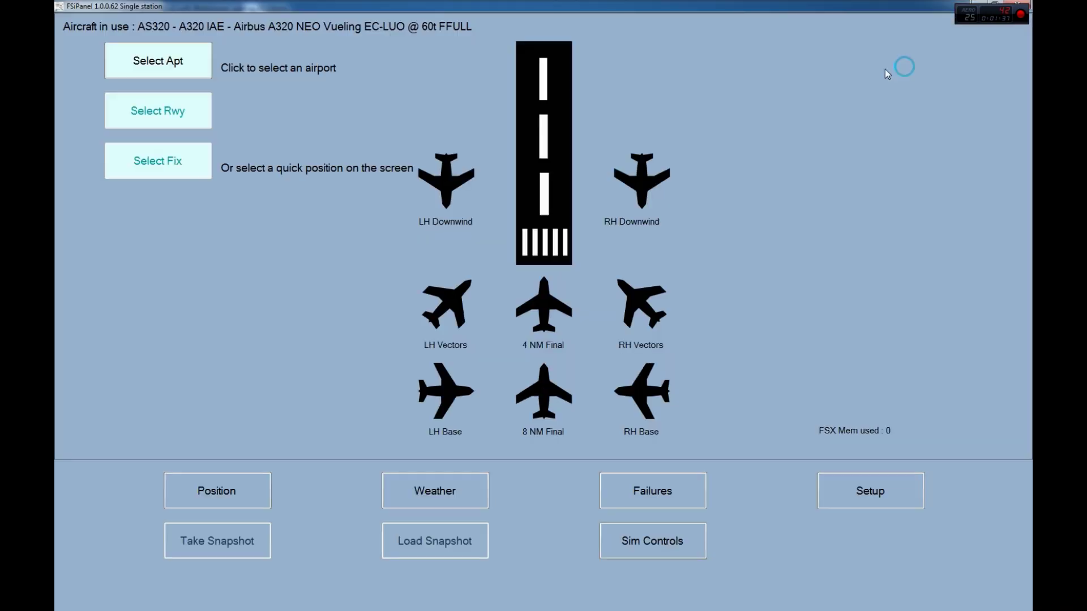
# Step: Define the aircraft position as LH Vectors for runway 14 at airport LSZH
pyautogui.click(192, 57)
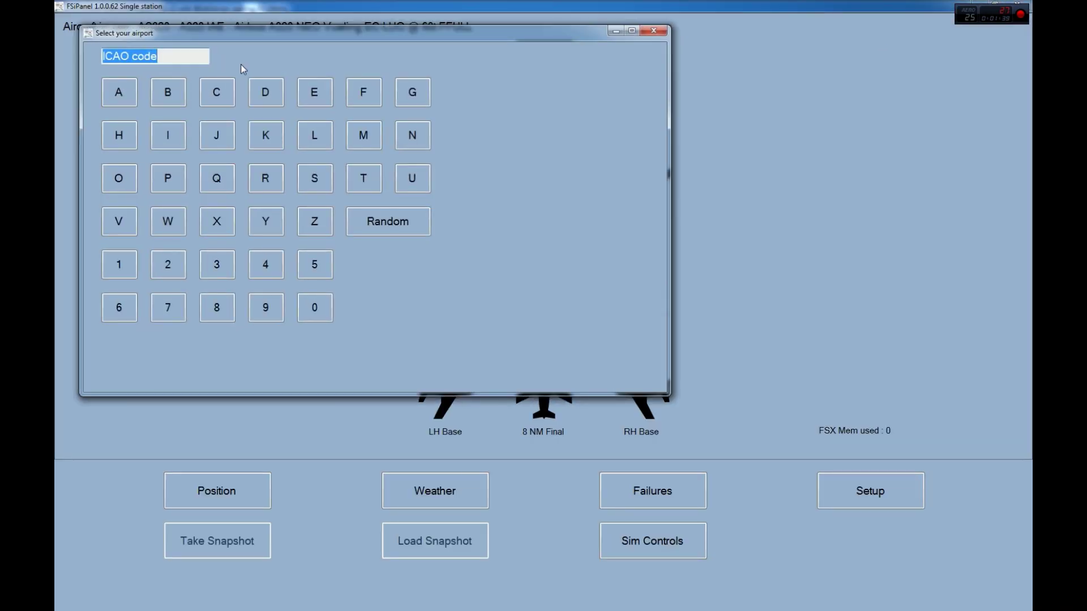
pyautogui.write('LSZH')
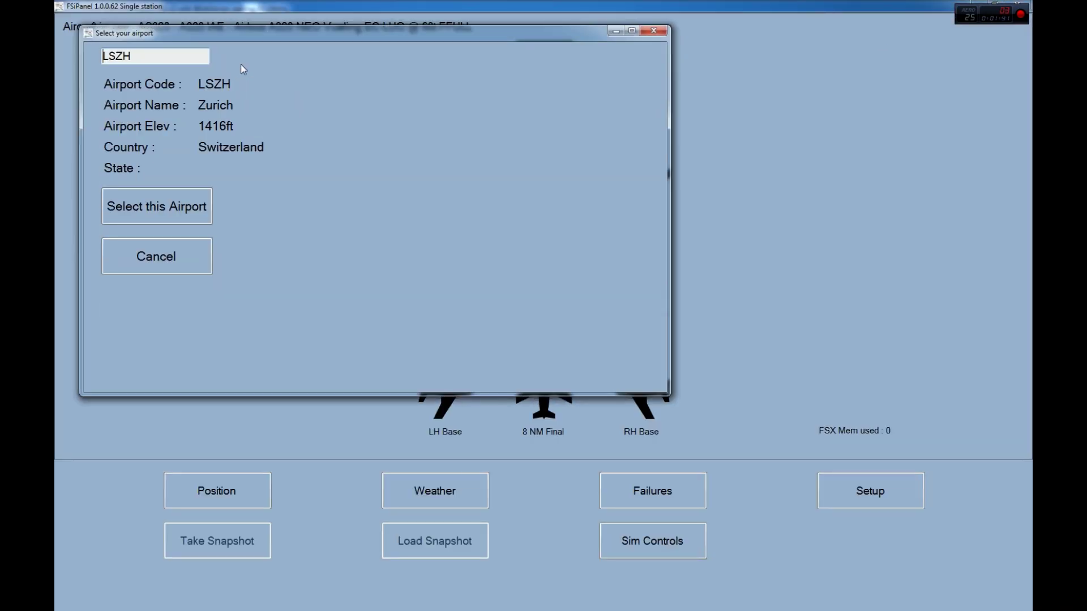
pyautogui.press('Return')
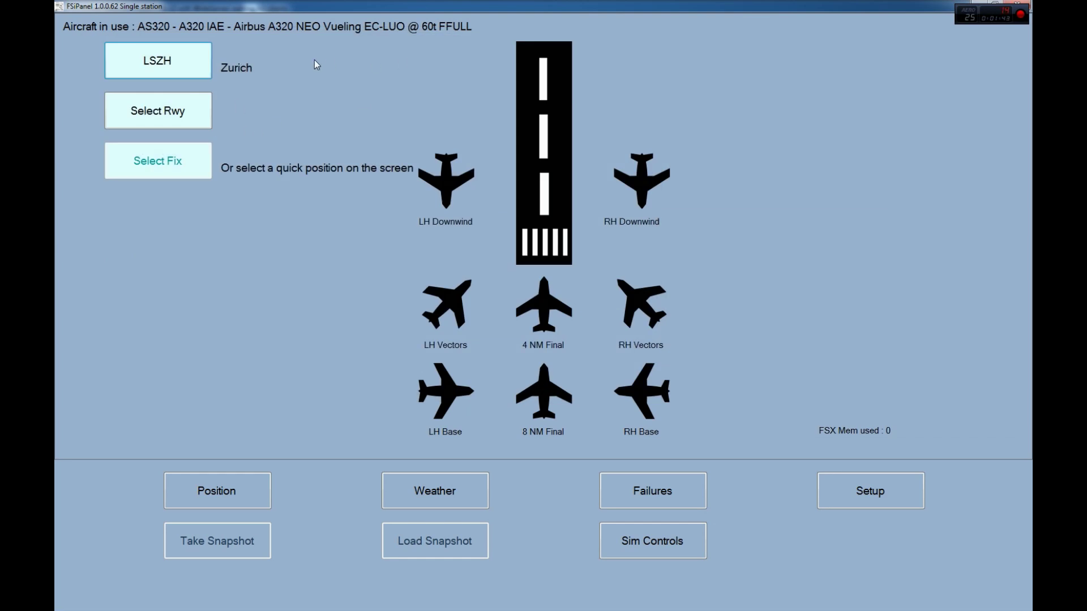
pyautogui.click(171, 121)
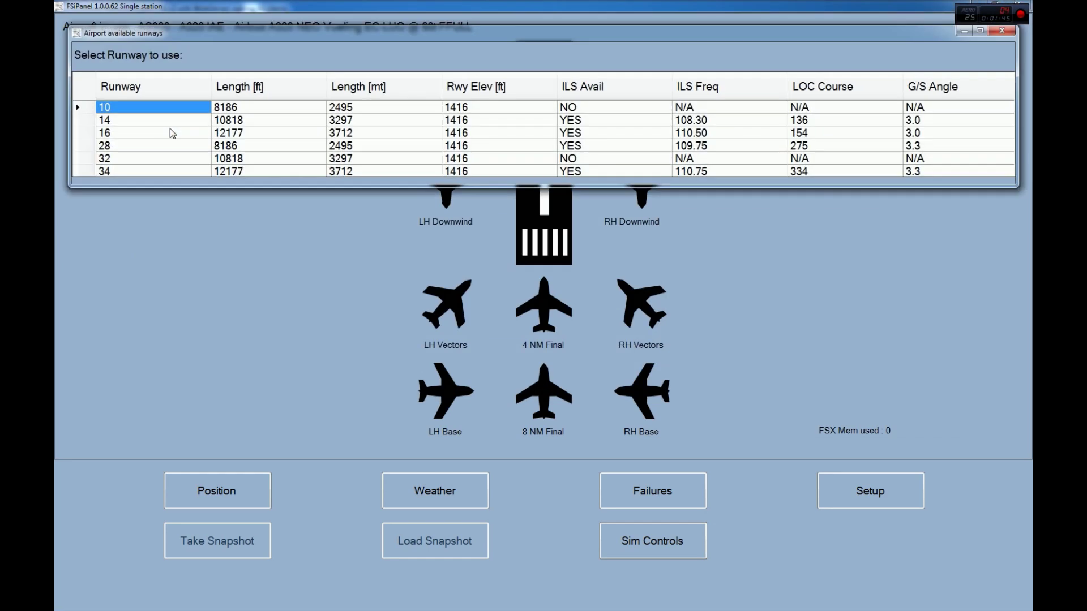
pyautogui.doubleClick(129, 120)
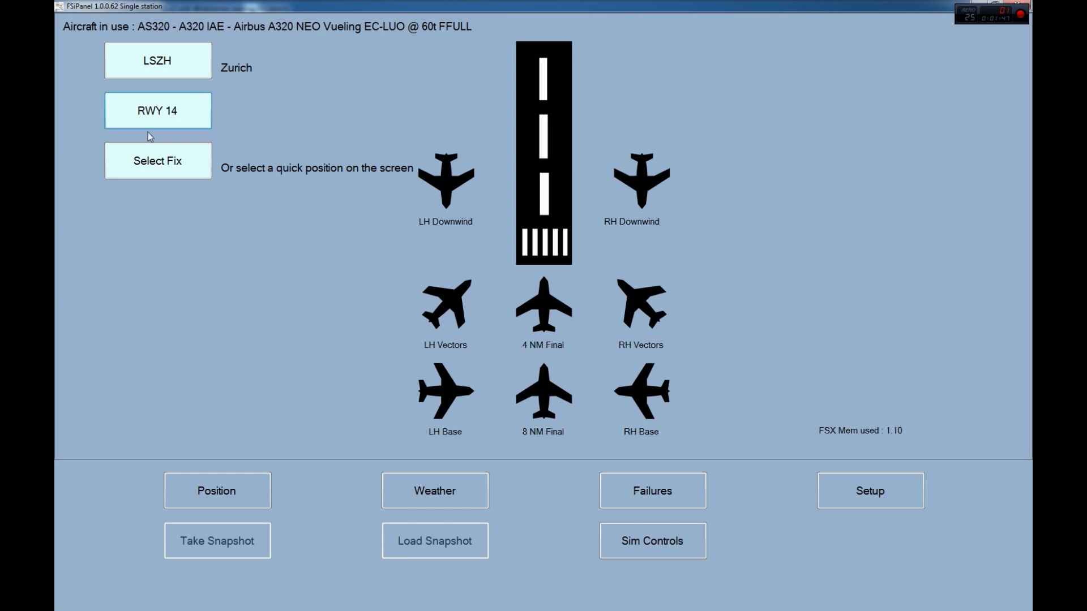
pyautogui.click(456, 302)
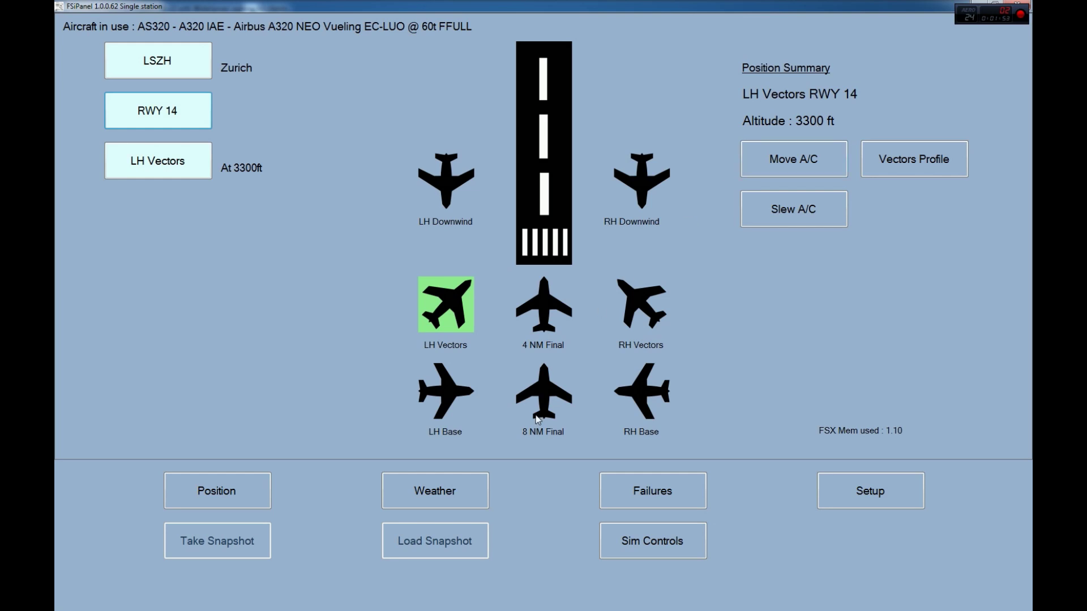
# Step: Download the actual LSZH weather, load the 231020Z METAR report and set it as the weather
pyautogui.click(460, 485)
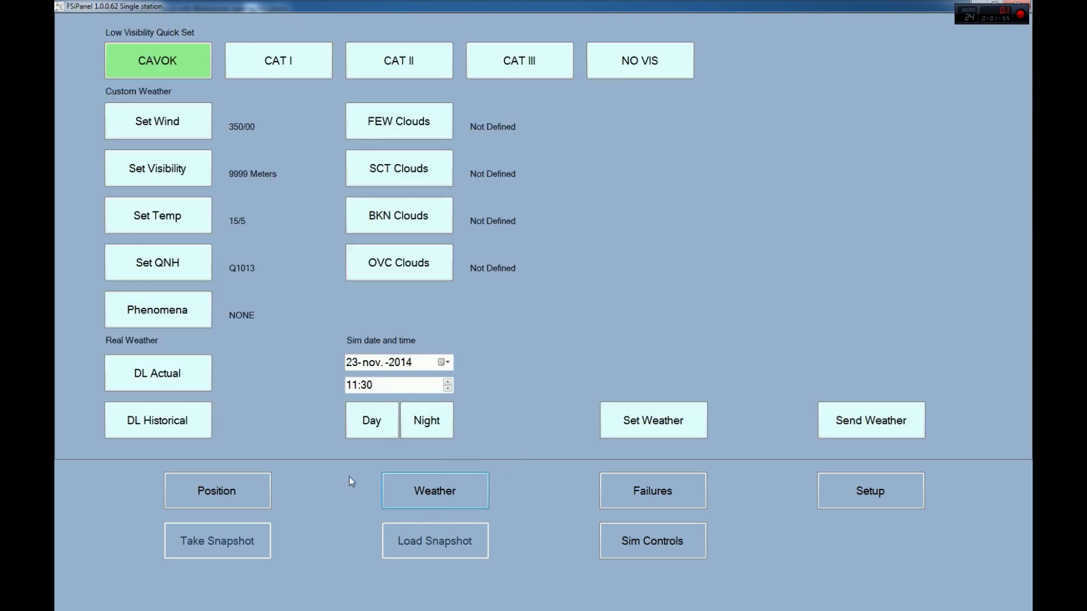
pyautogui.click(166, 380)
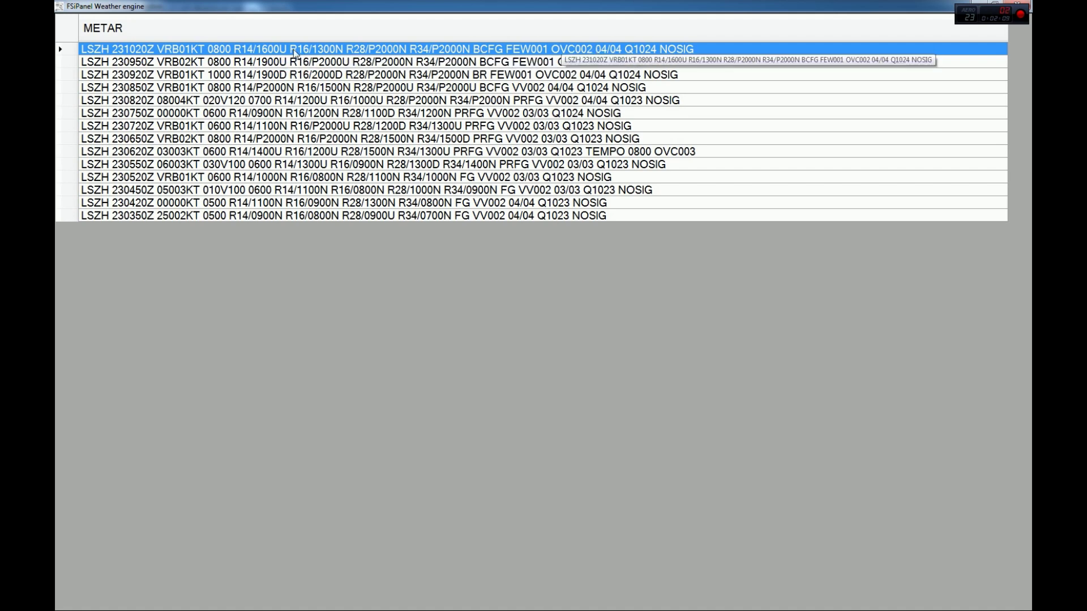
pyautogui.doubleClick(560, 49)
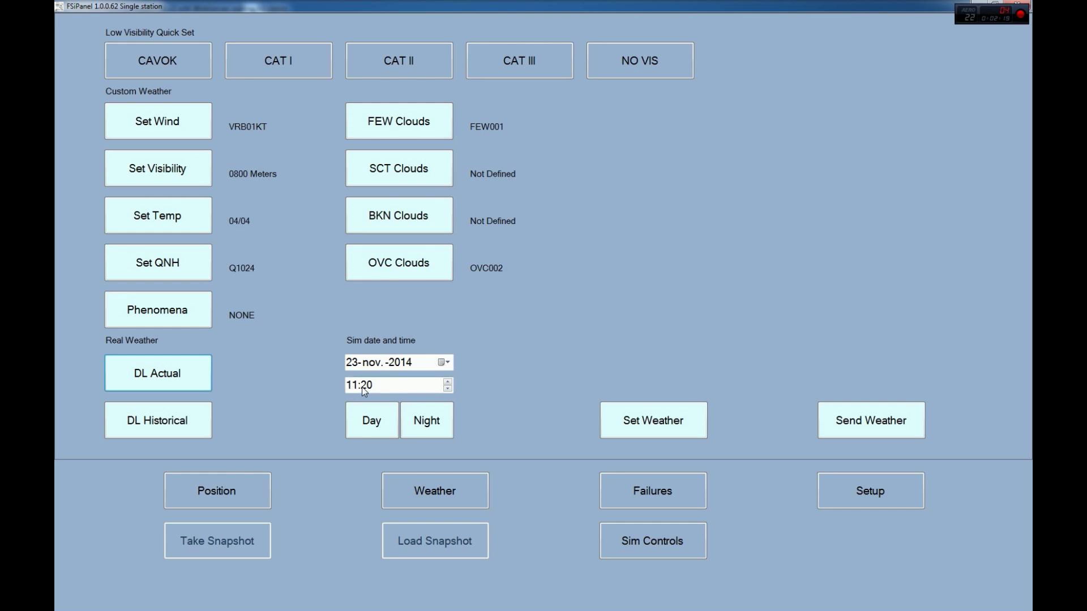
pyautogui.click(652, 425)
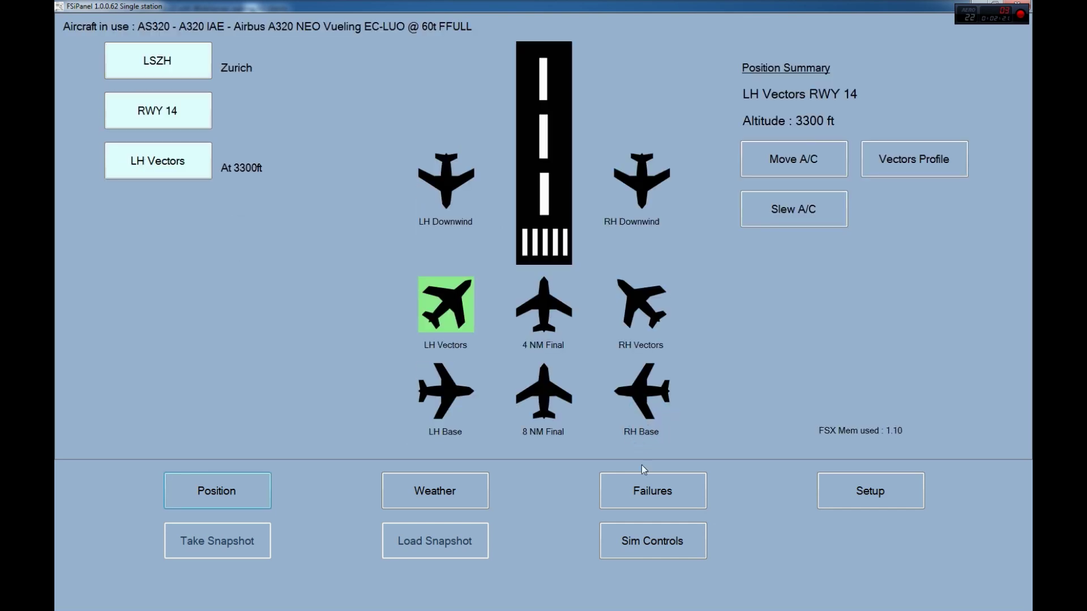
# Step: Move the aircraft to the LH Vectors position and toggle slew mode in the simulator
pyautogui.click(781, 159)
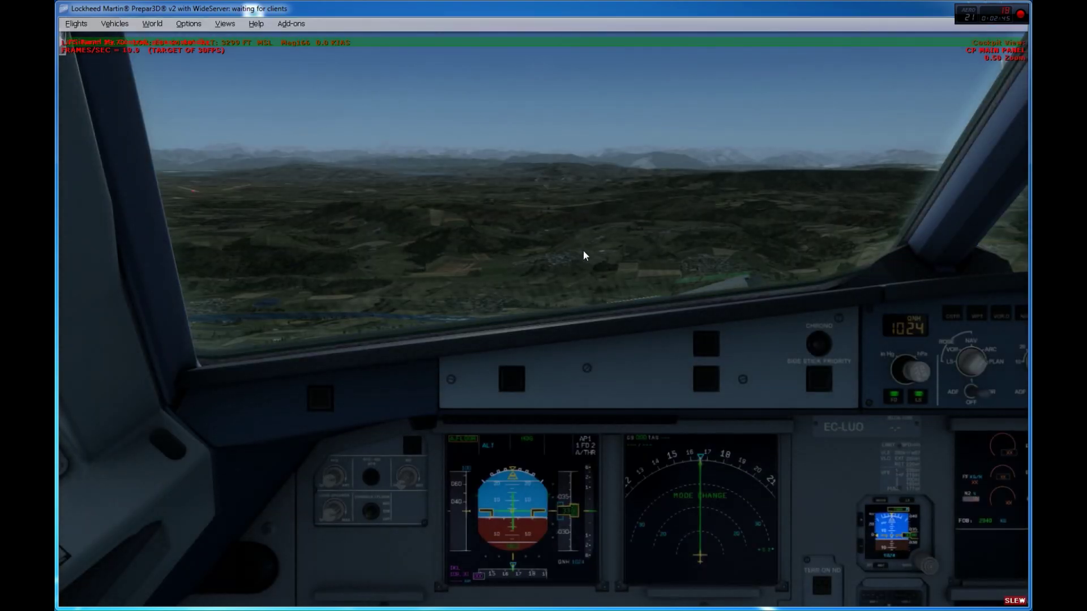
pyautogui.press('y')
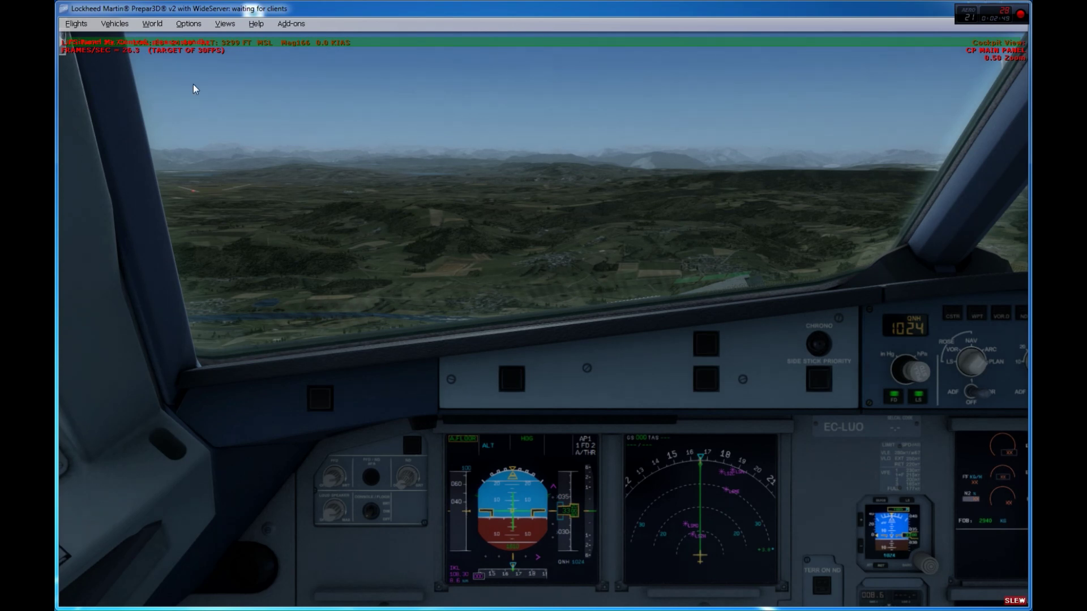
pyautogui.press('y')
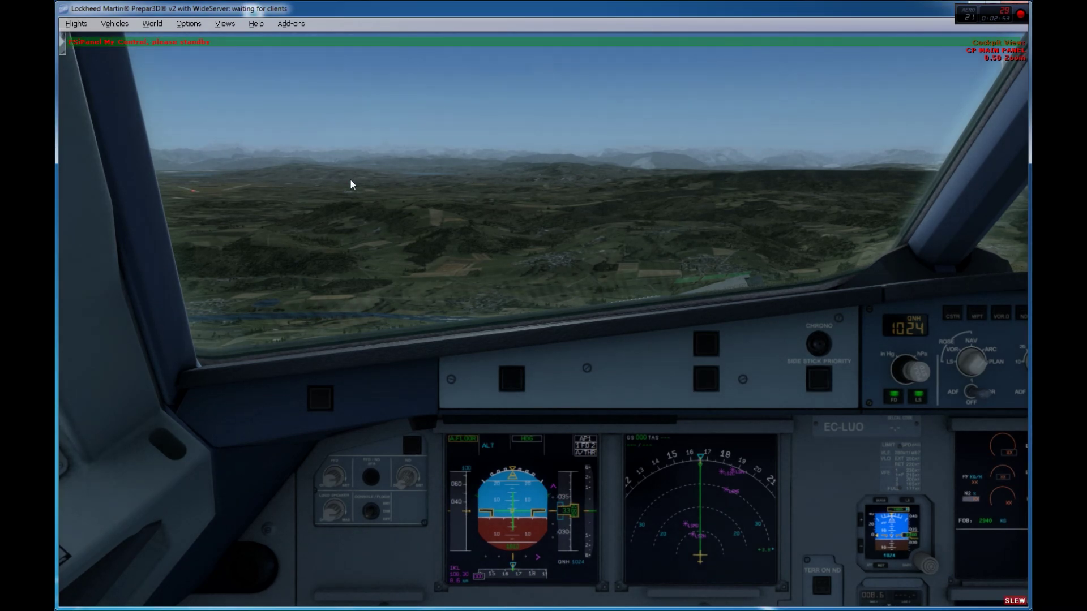
# Step: Bring the centre pedestal into view and reset the lit red master warning light
pyautogui.hotkey('shift', 'BackSpace')
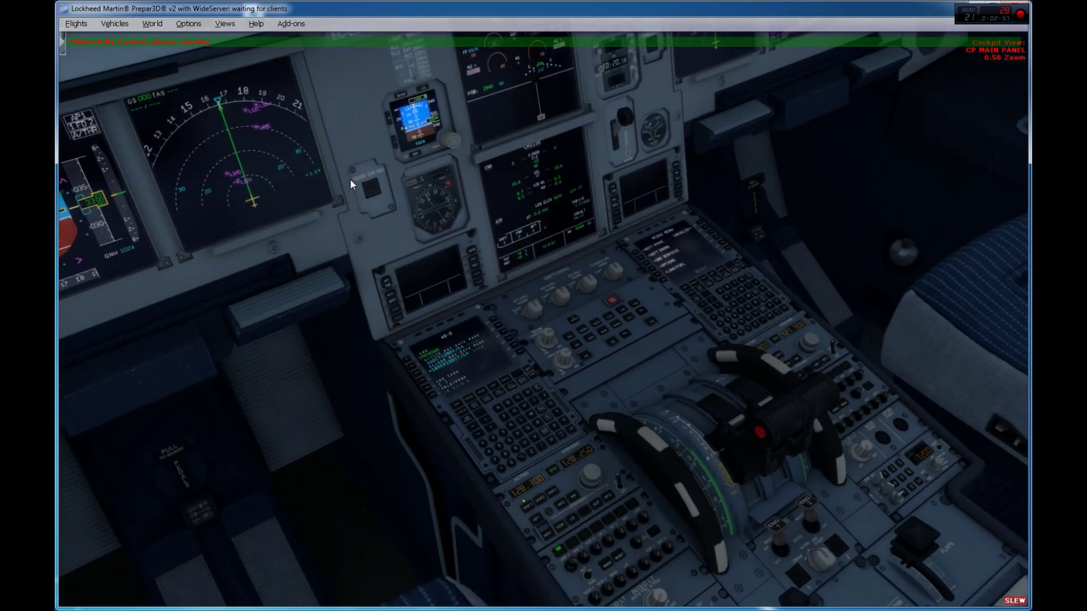
pyautogui.hotkey('shift', 'BackSpace')
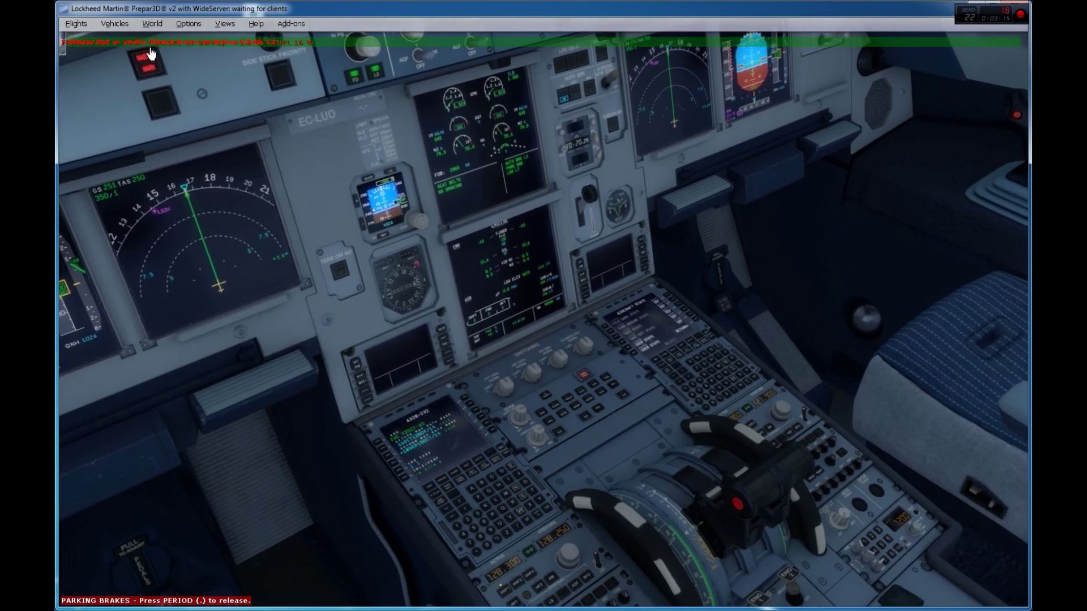
pyautogui.click(149, 57)
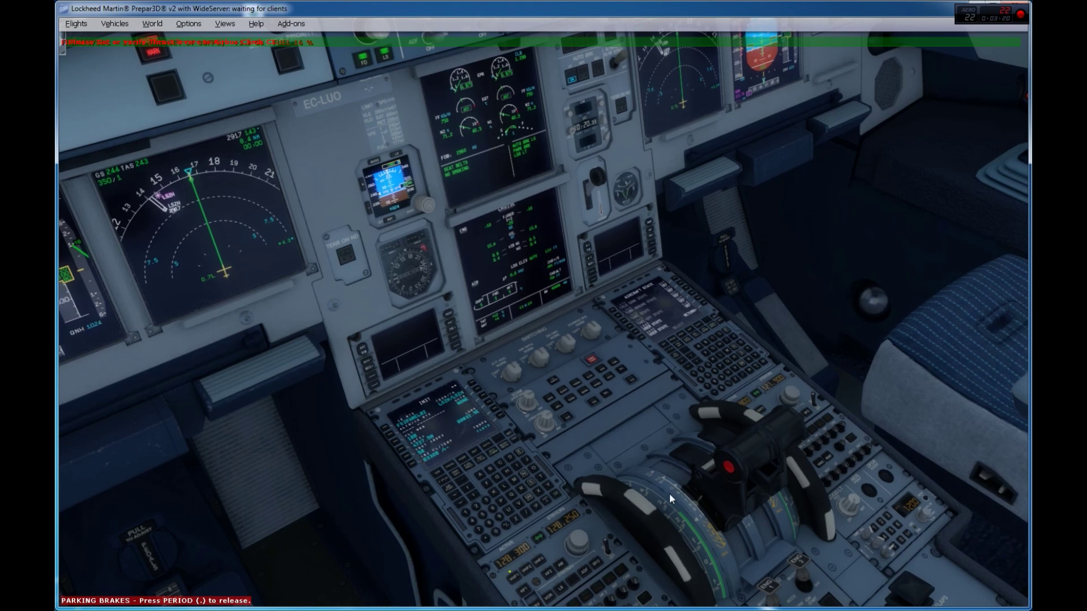
# Step: Advance the thrust levers on the pedestal and release the parking brakes
pyautogui.scroll(3, 671, 493)
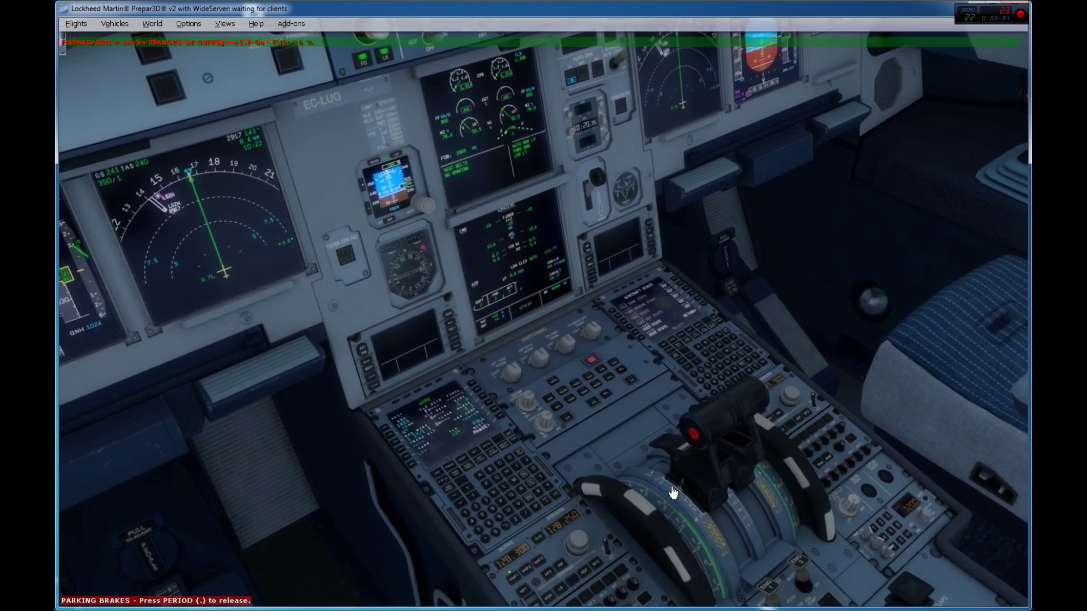
pyautogui.scroll(2, 672, 493)
pyautogui.press('.')
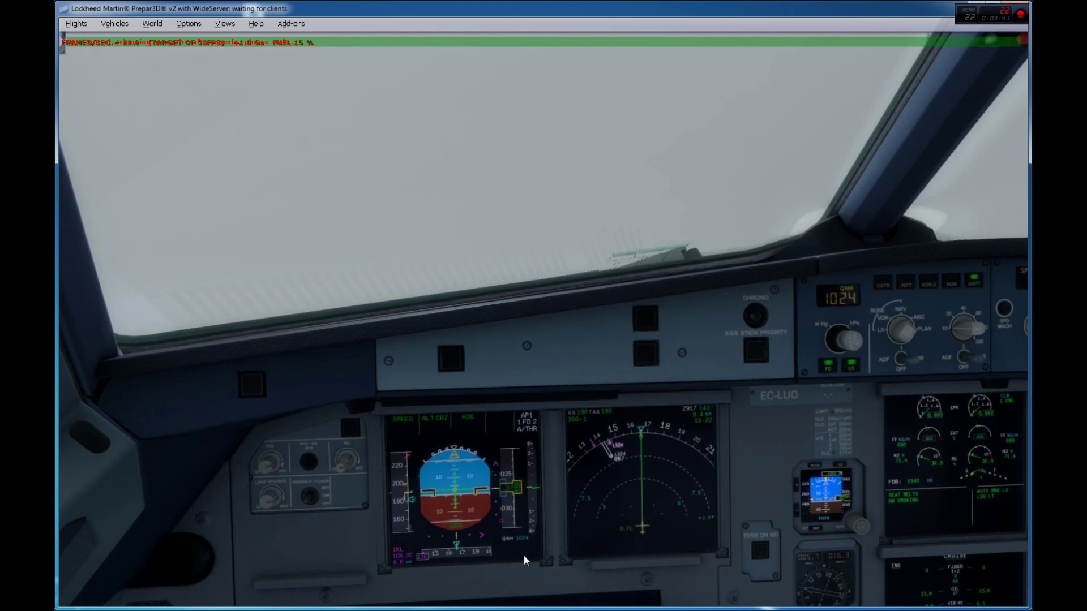
# Step: Bring the captain's primary flight and navigation displays into close view and pause the simulation
pyautogui.scroll(7, 543, 311)
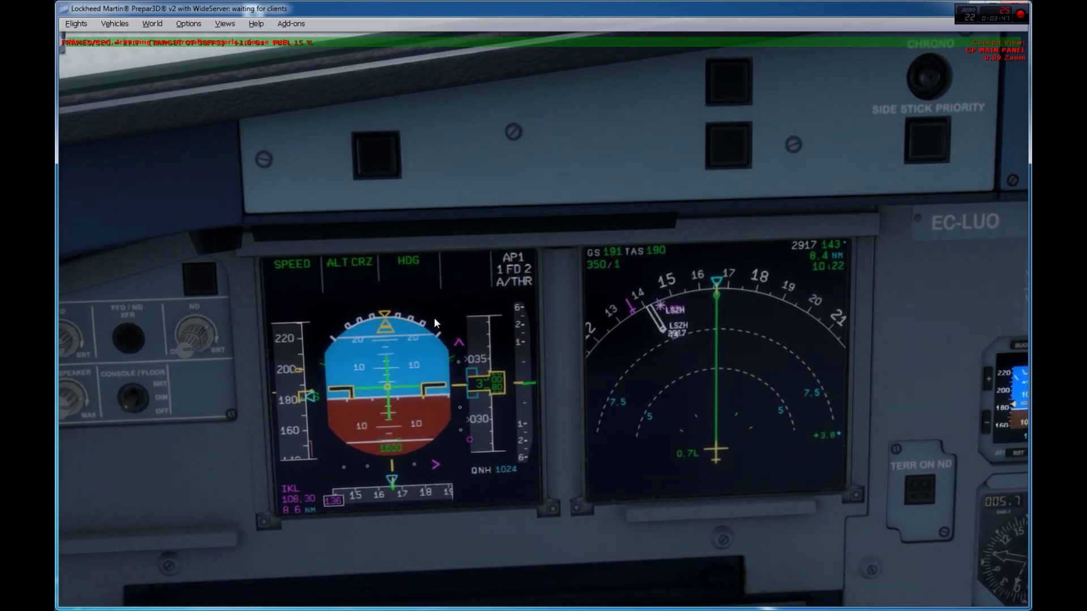
pyautogui.press('p')
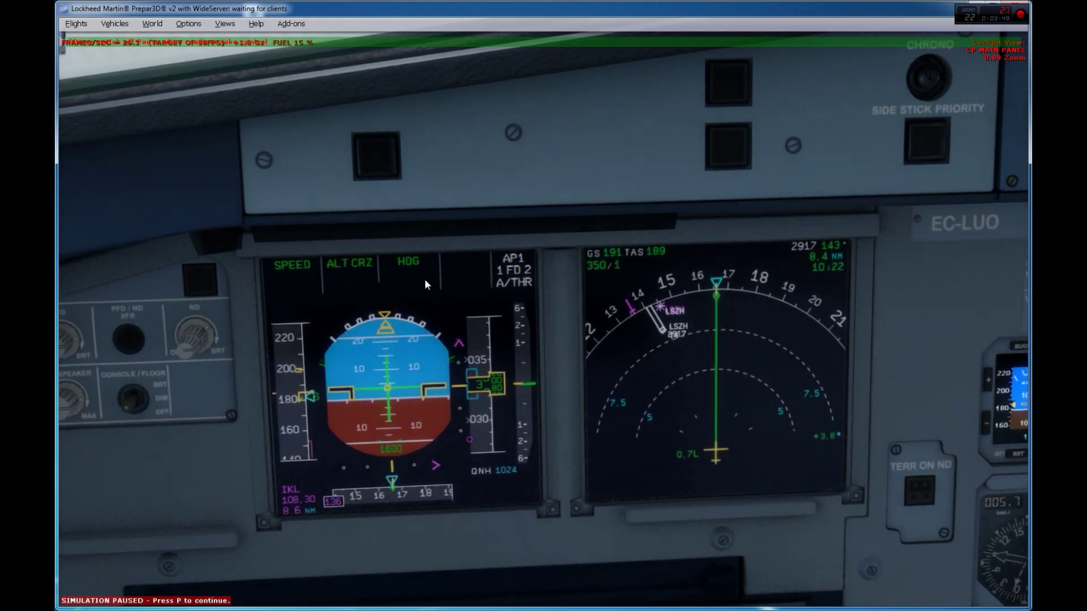
pyautogui.press('p')
pyautogui.press('p')
pyautogui.press('p')
# Step: Arm the approach mode (APPR) on the glareshield and resume the simulation
pyautogui.press('space')
pyautogui.scroll(-1, 547, 379)
pyautogui.scroll(-8, 547, 375)
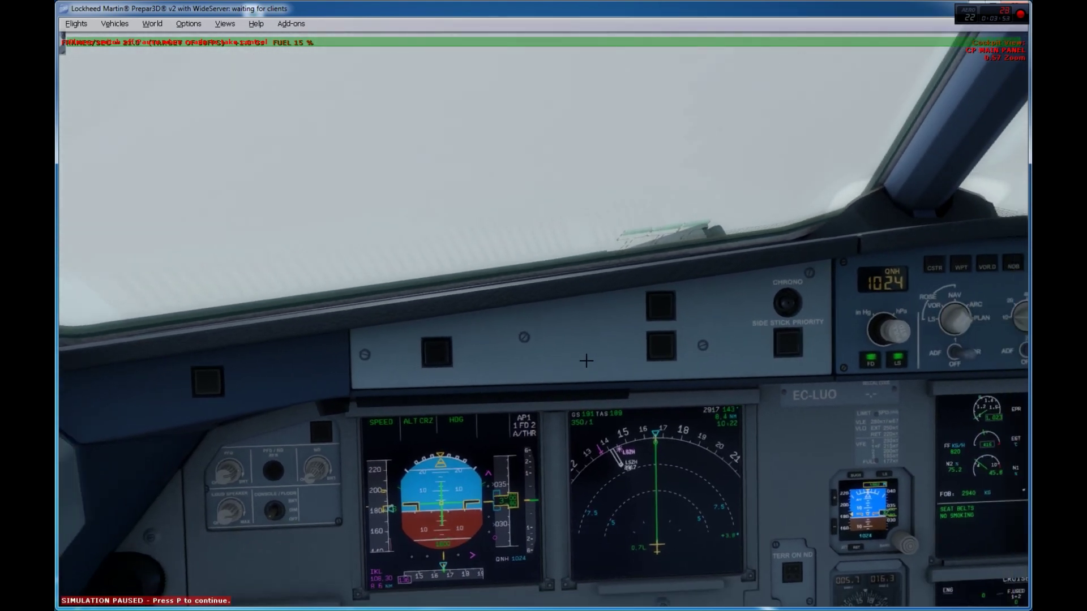
pyautogui.scroll(-1, 651, 357)
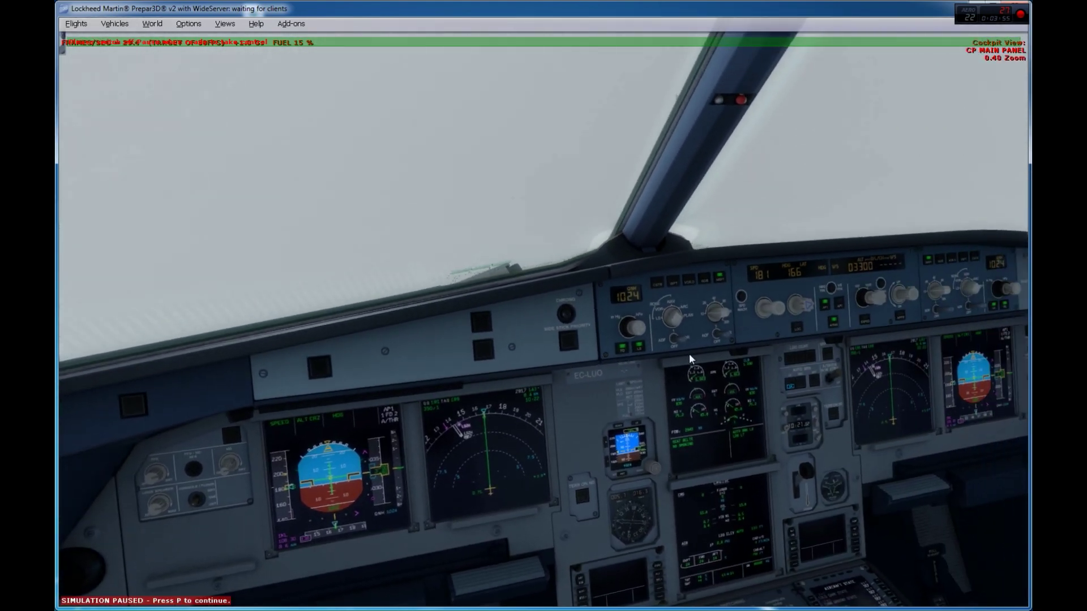
pyautogui.click(897, 320)
pyautogui.press('p')
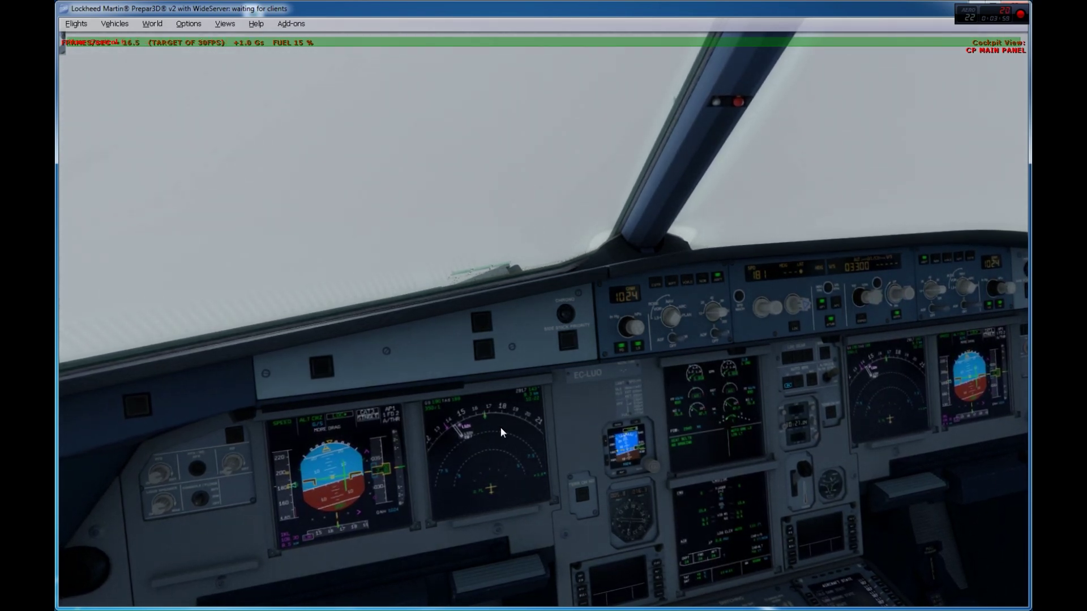
# Step: Examine the captain's primary flight and navigation displays for the approach modes and the aircraft's alignment with the localizer
pyautogui.press('space')
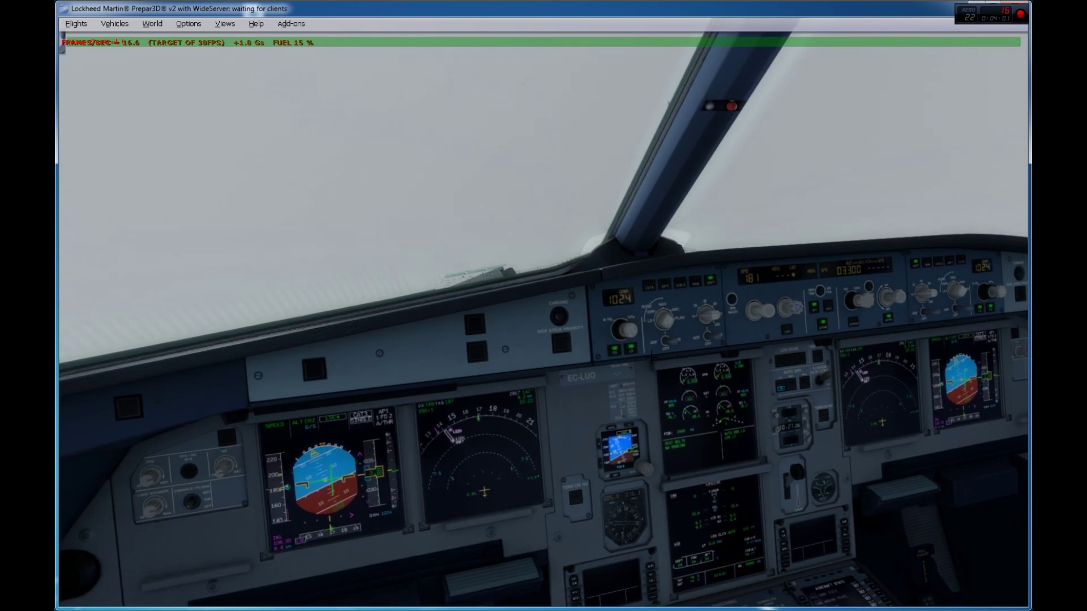
pyautogui.scroll(3, 572, 349)
pyautogui.scroll(3, 572, 349)
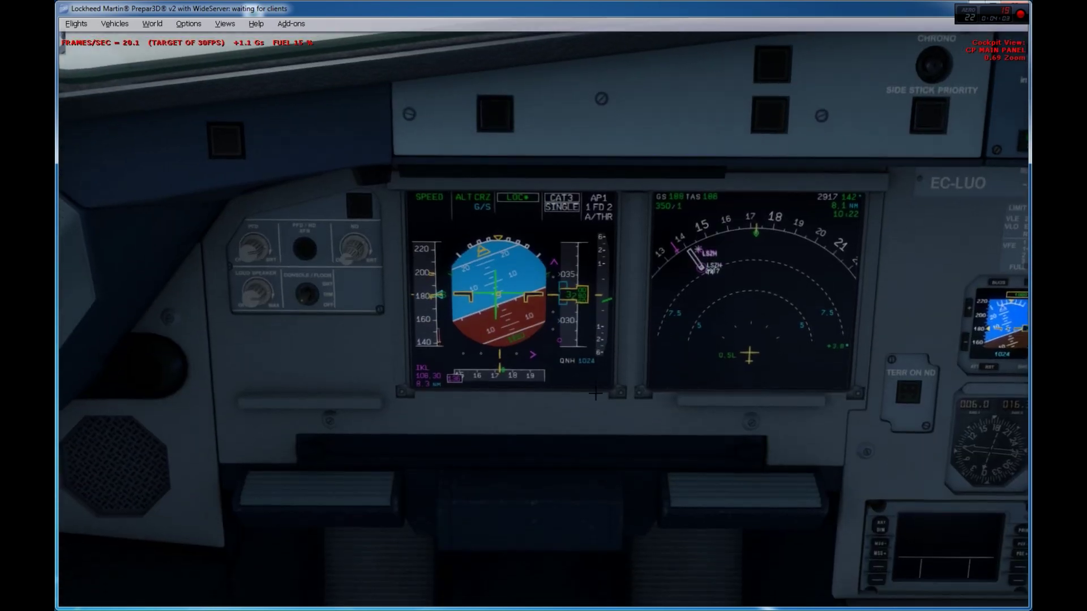
pyautogui.scroll(1, 598, 376)
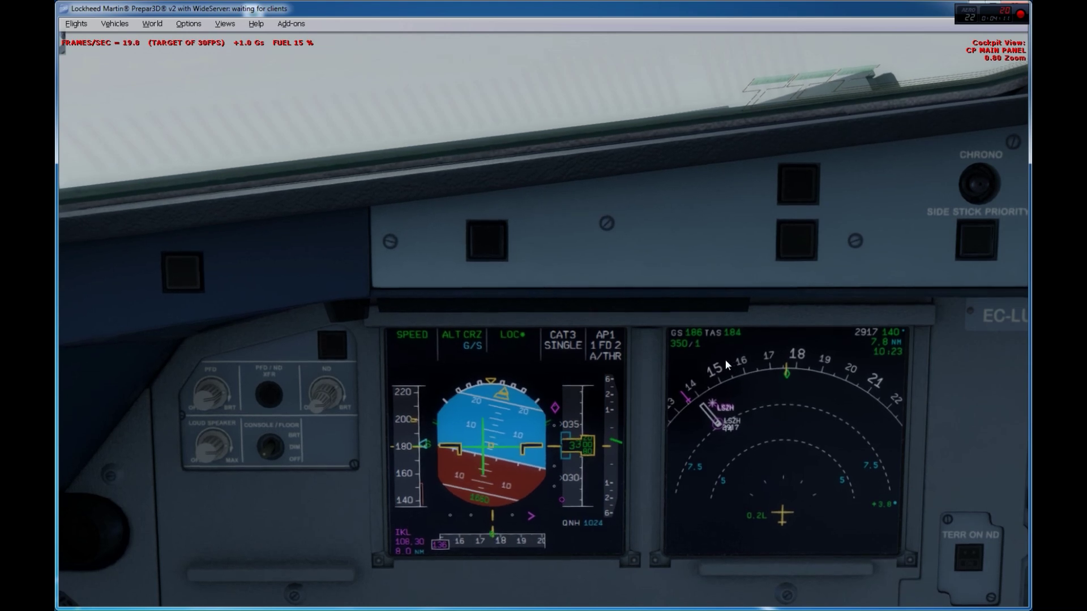
pyautogui.scroll(-1, 716, 346)
pyautogui.scroll(-5, 585, 306)
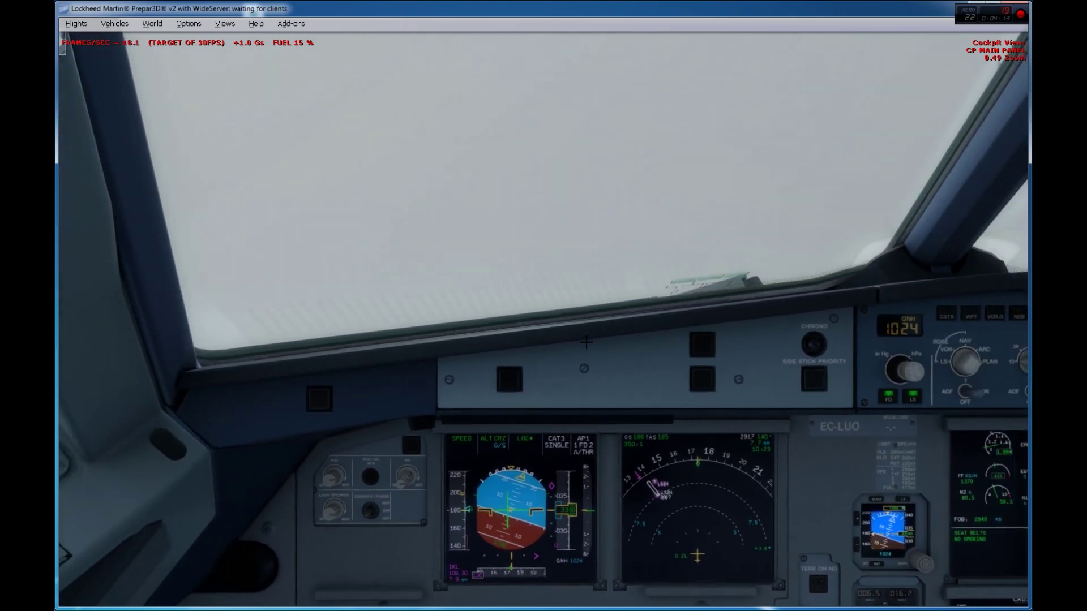
pyautogui.scroll(-1, 585, 306)
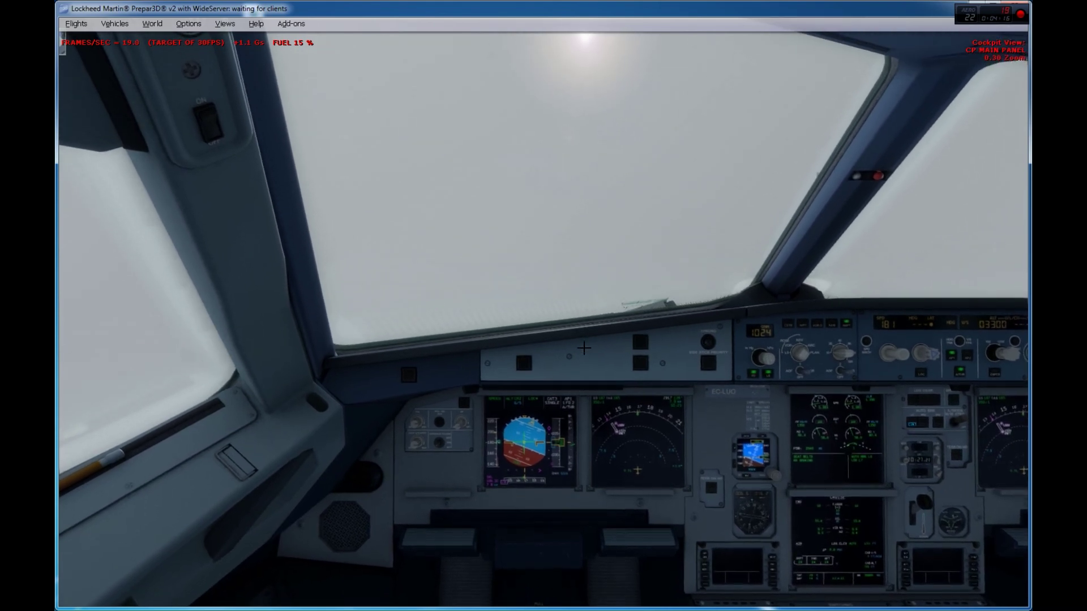
# Step: Enter a radio minimum of 50 on the approach performance page of the captain's MCDU
pyautogui.moveTo(584, 347); pyautogui.dragTo(667, 429)
pyautogui.scroll(8, 645, 412)
pyautogui.scroll(-3, 666, 429)
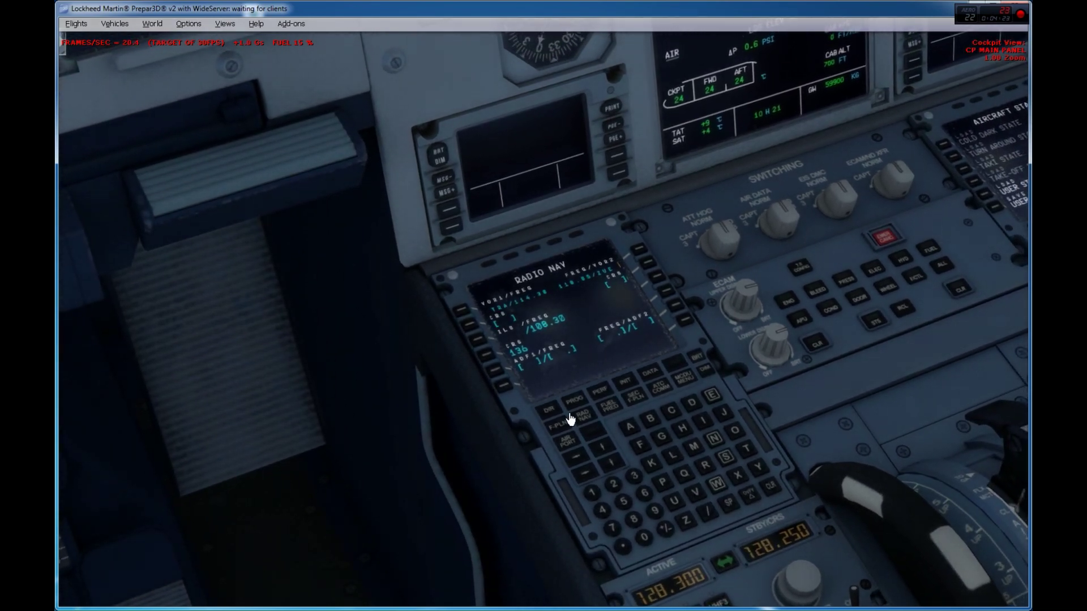
pyautogui.click(601, 390)
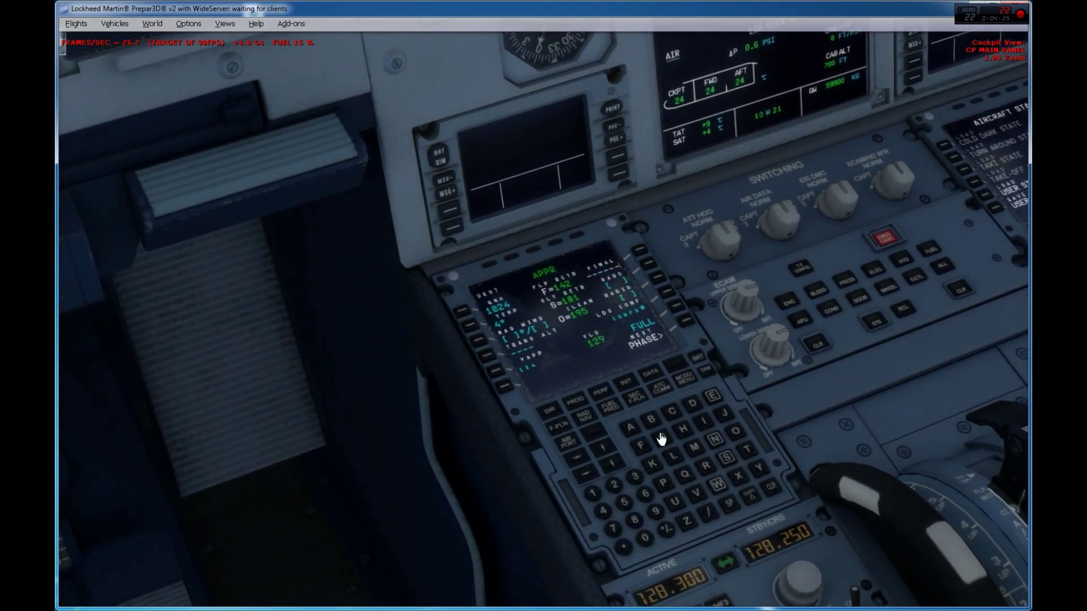
pyautogui.click(637, 511)
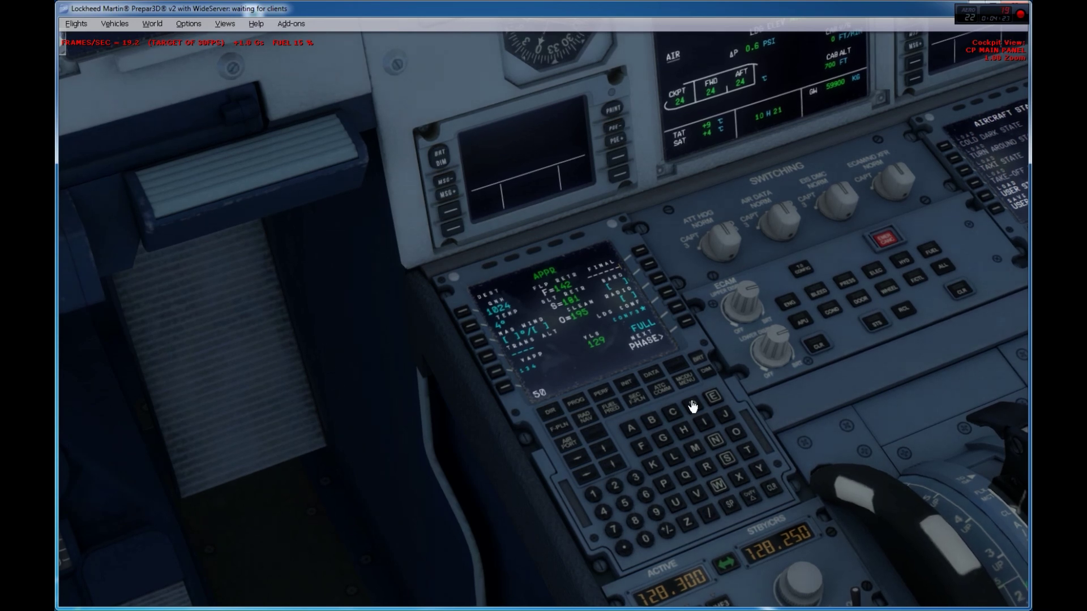
pyautogui.click(660, 282)
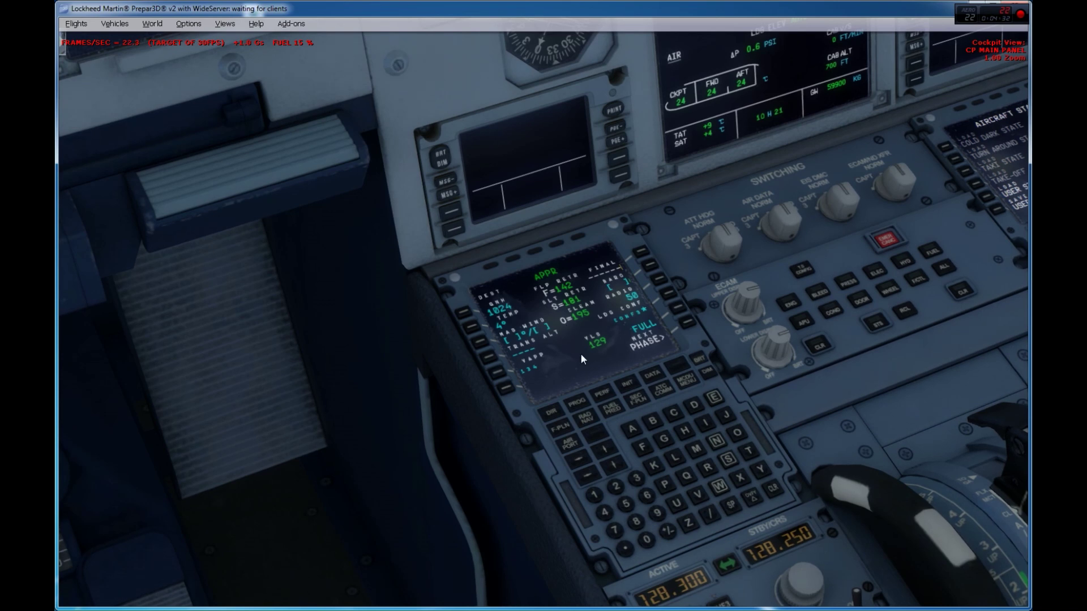
# Step: Switch the speed from selected to managed on the glareshield
pyautogui.scroll(-3, 668, 429)
pyautogui.moveTo(669, 429); pyautogui.dragTo(642, 377)
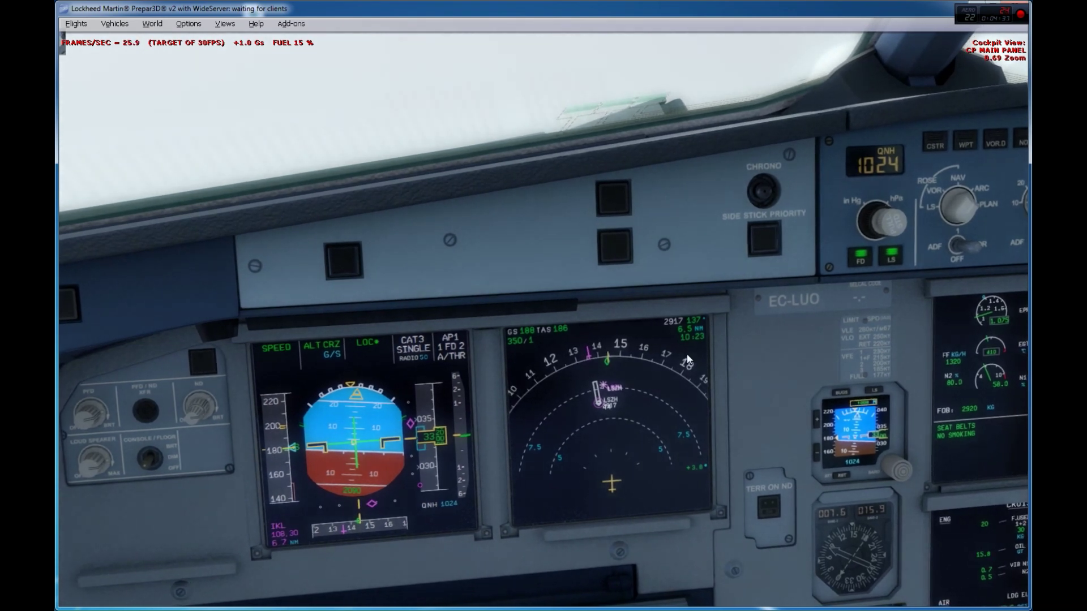
pyautogui.press('shift+KP_6')
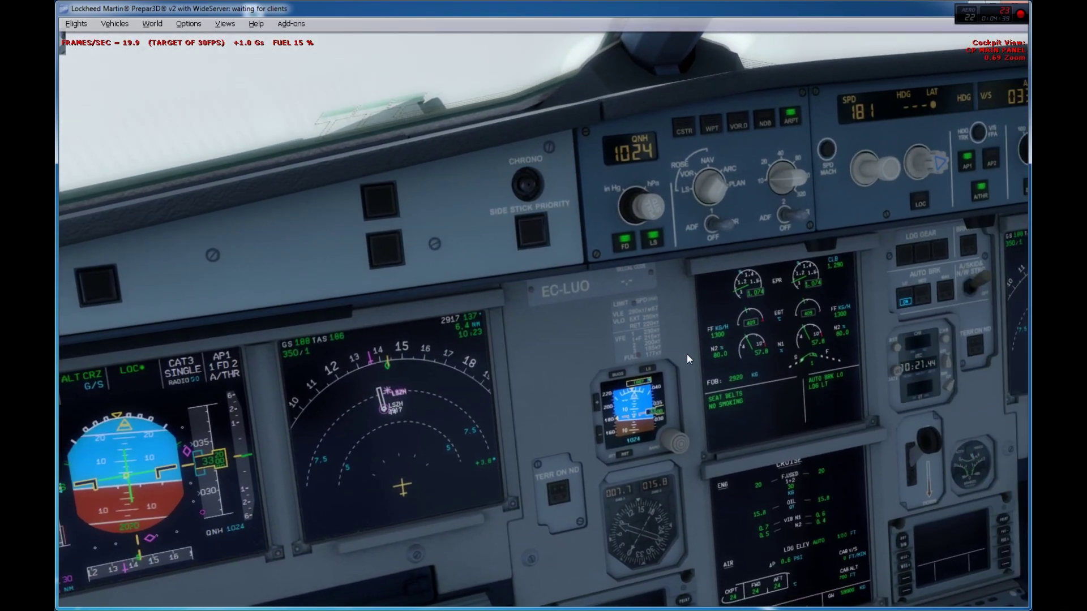
pyautogui.click(893, 172)
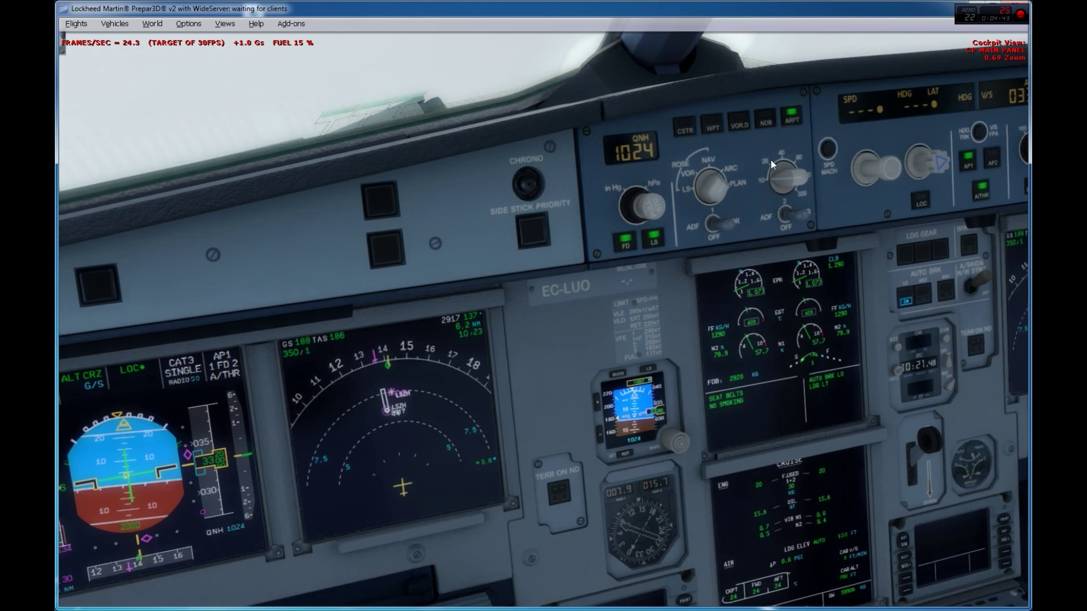
# Step: Set the altitude on the glareshield to 4000 ft
pyautogui.press('shift+KP_4')
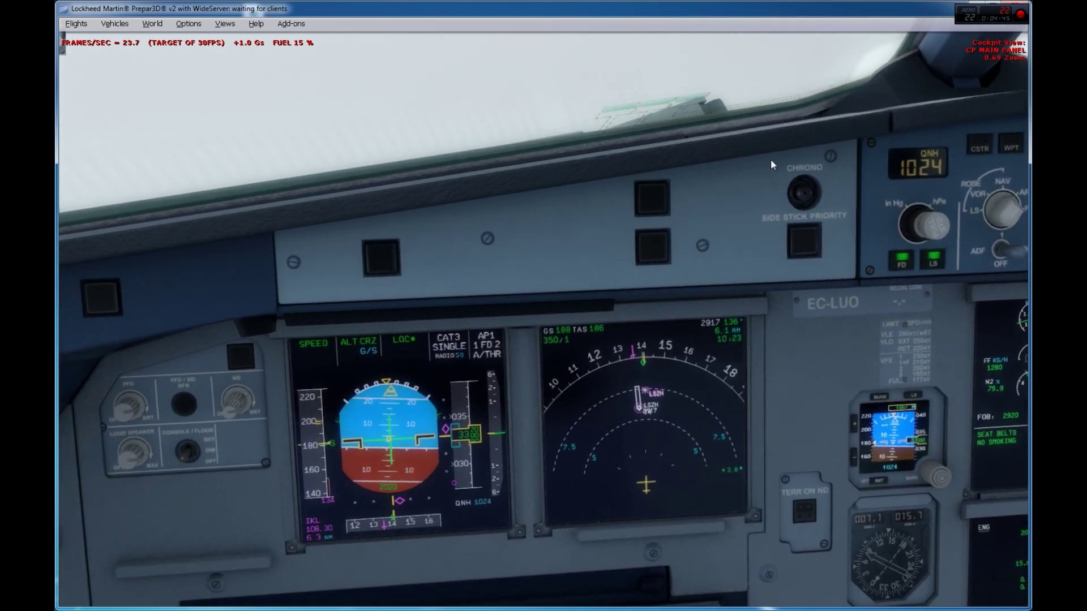
pyautogui.press('space')
pyautogui.scroll(-5, 553, 349)
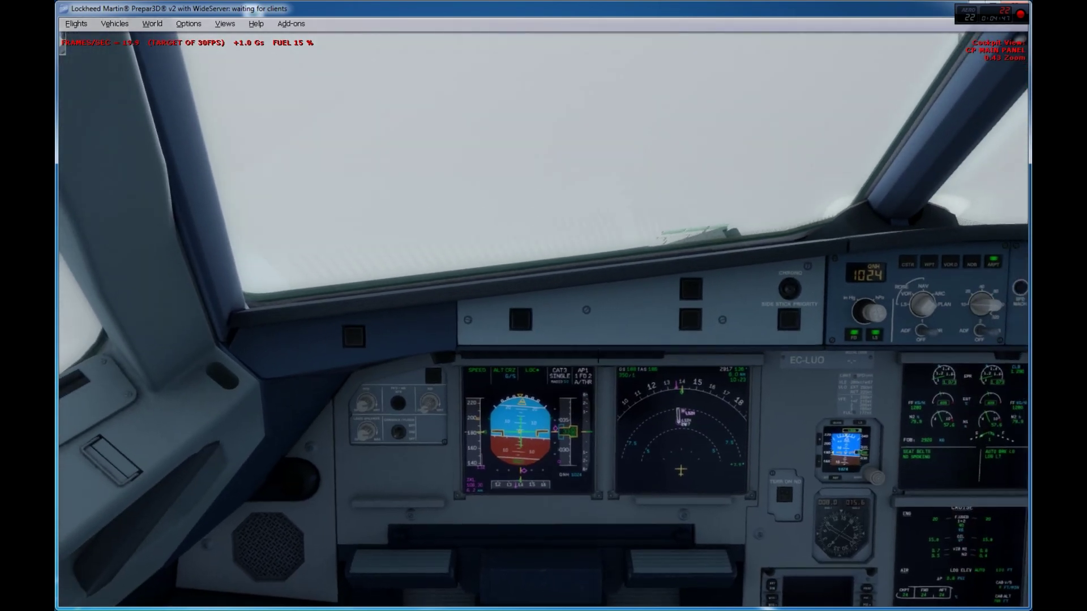
pyautogui.scroll(-2, 598, 354)
pyautogui.scroll(3, 602, 349)
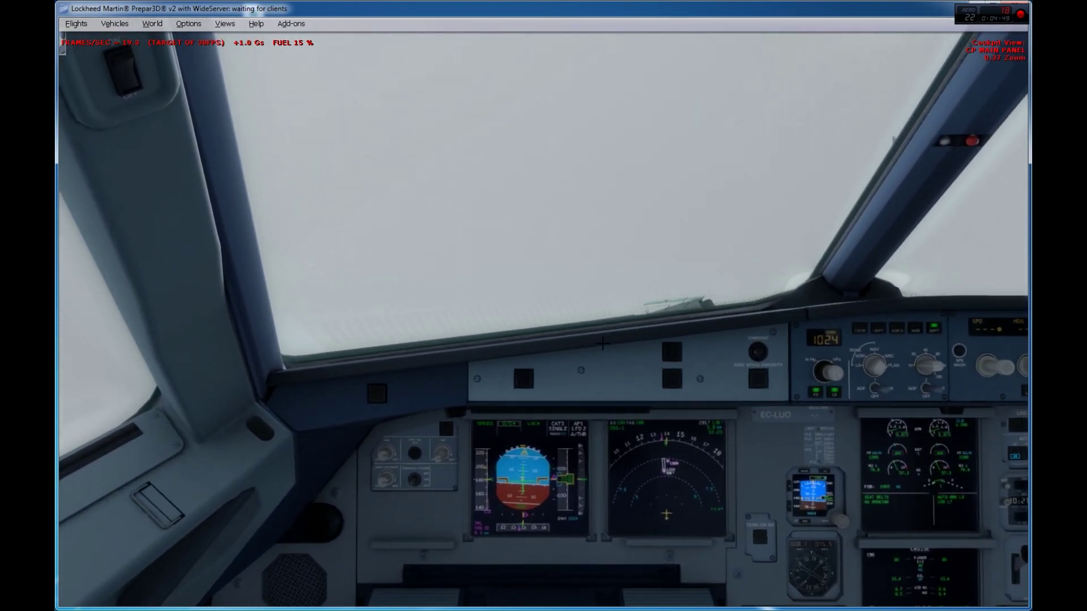
pyautogui.press('=')
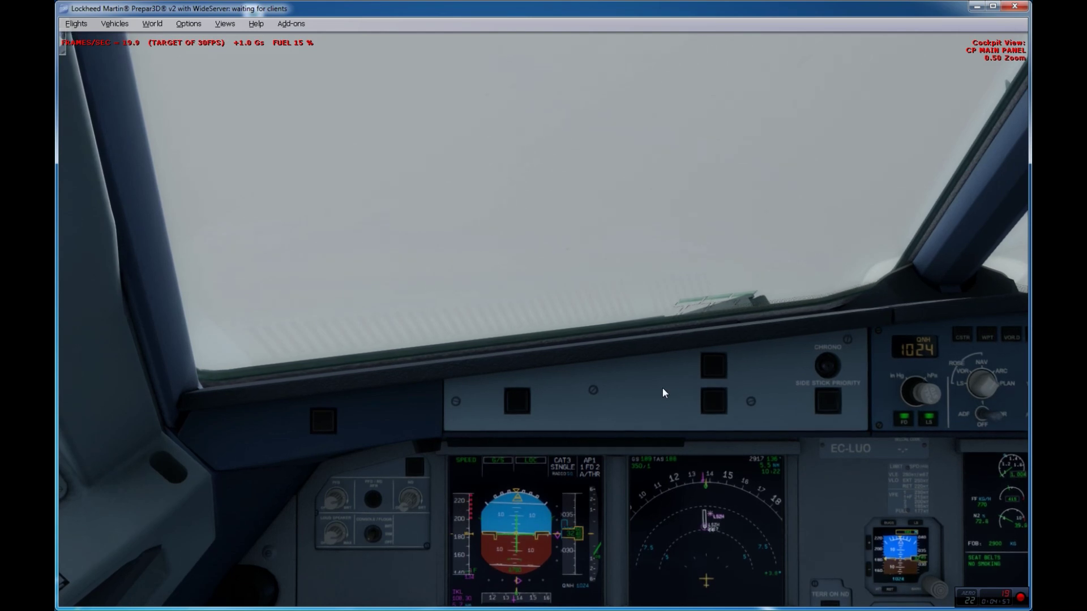
pyautogui.scroll(-1, 603, 342)
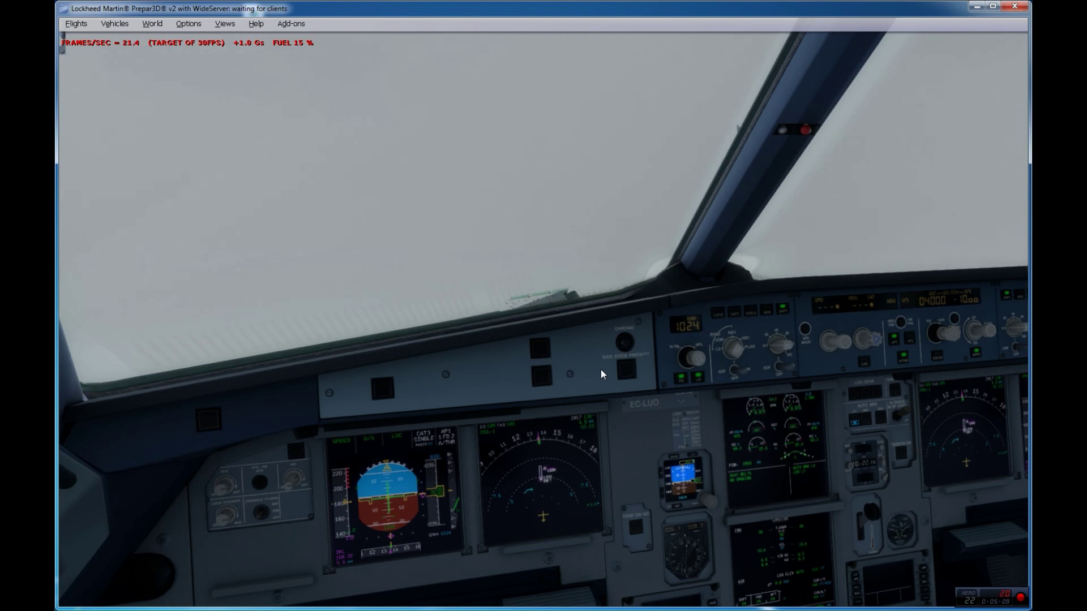
# Step: Configure the aircraft for landing with gear down, flaps full and ground spoilers armed, and bring the engine and wheel displays into view
pyautogui.press('g')
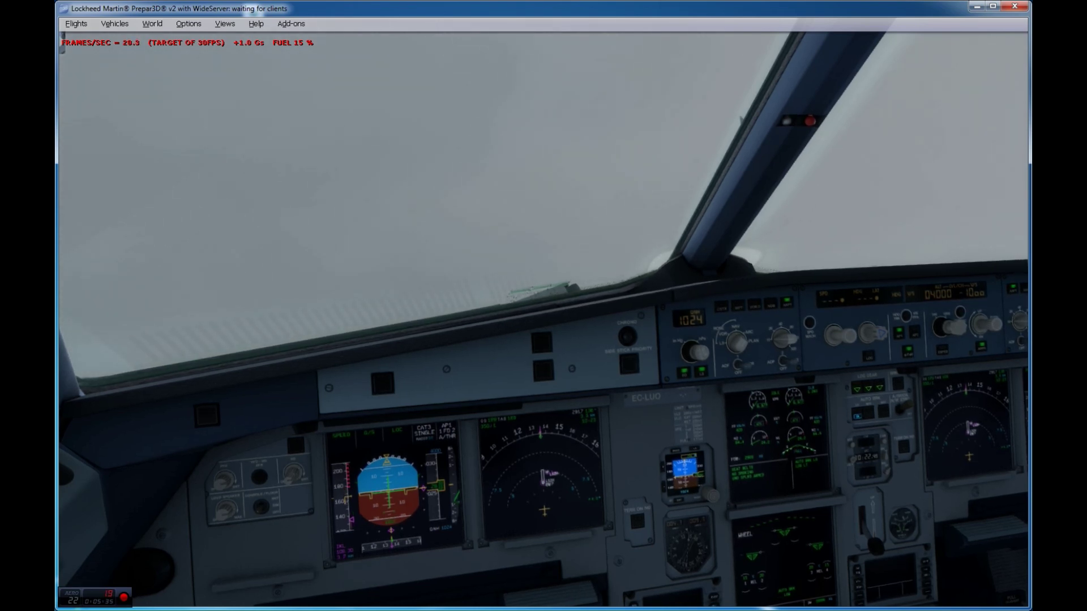
pyautogui.press('space')
pyautogui.scroll(3, 551, 469)
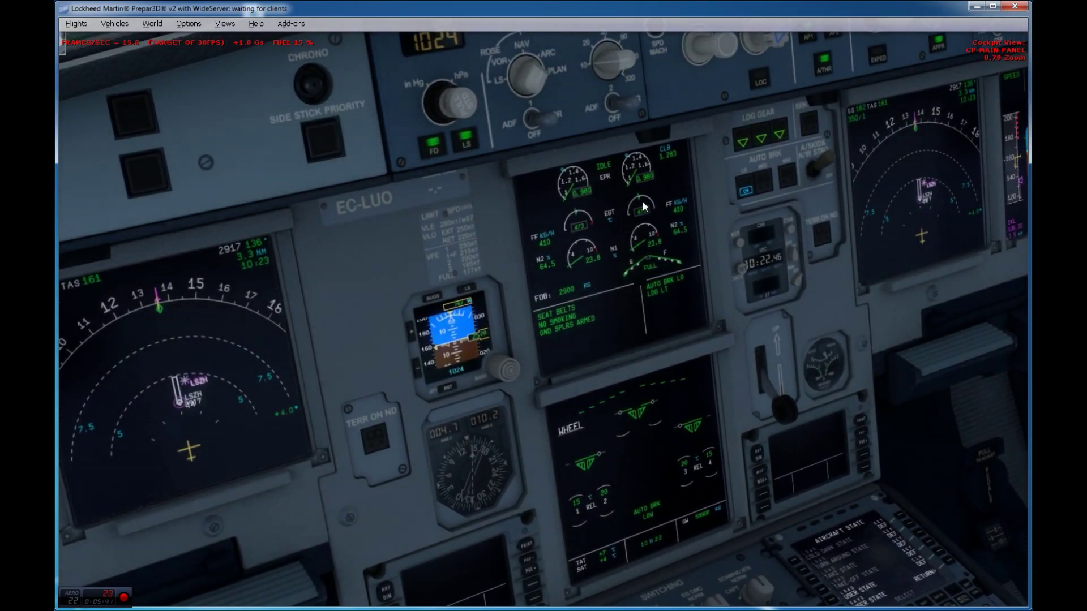
# Step: Examine the captain's flight displays, the centre displays and the thrust lever position during the ILS descent
pyautogui.press('space')
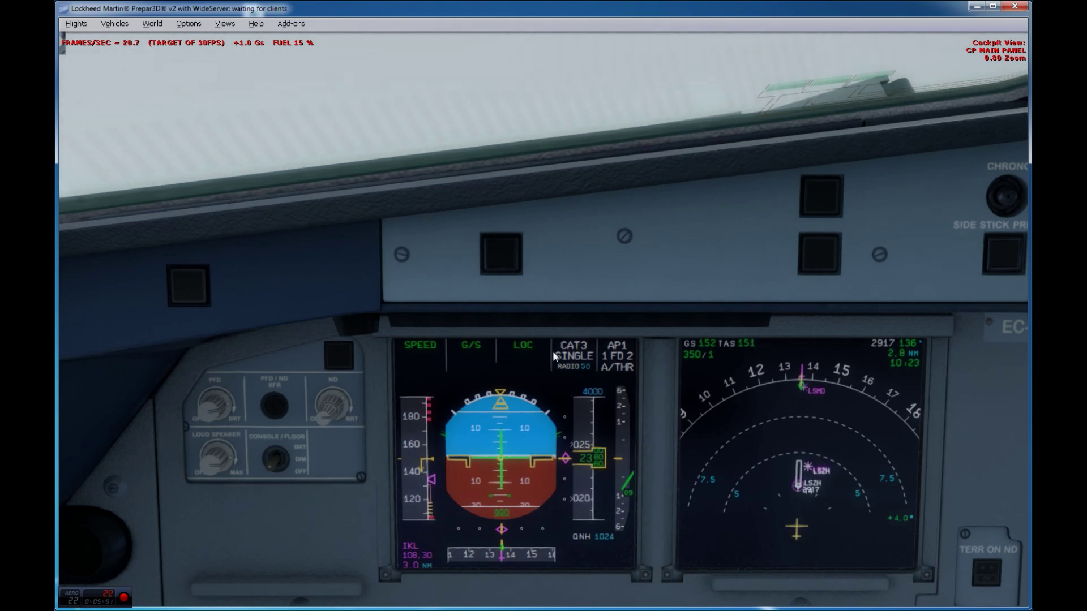
pyautogui.press('space')
pyautogui.scroll(-7, 611, 334)
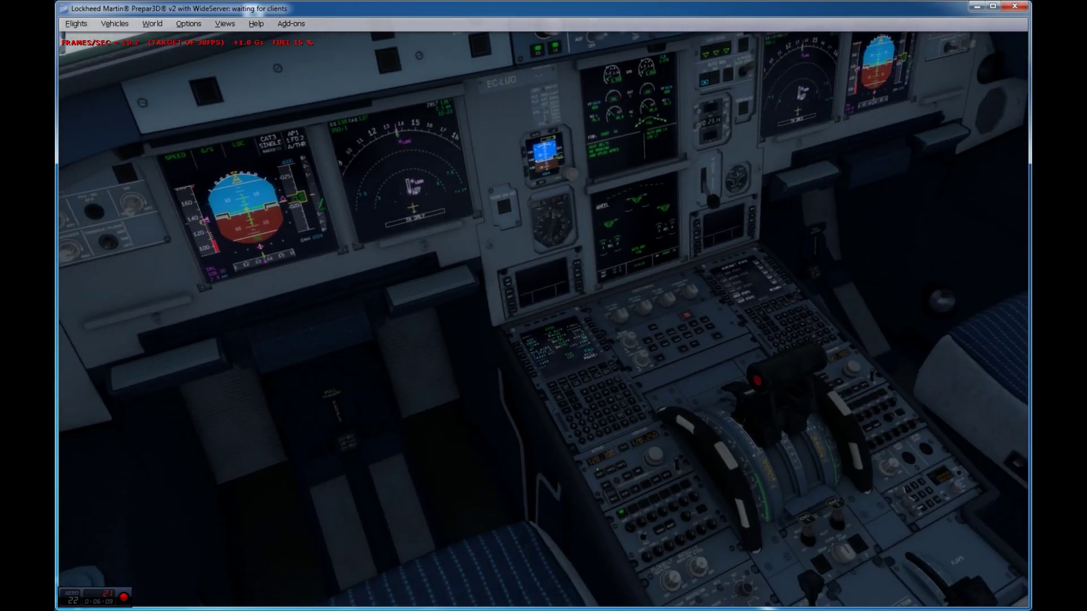
pyautogui.scroll(6, 639, 336)
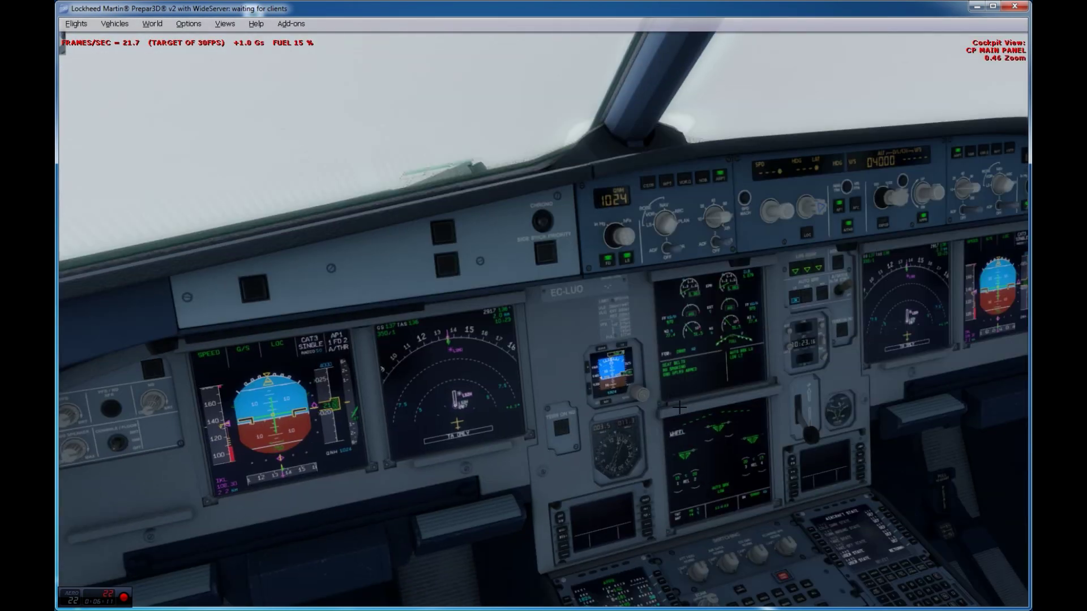
pyautogui.scroll(4, 726, 443)
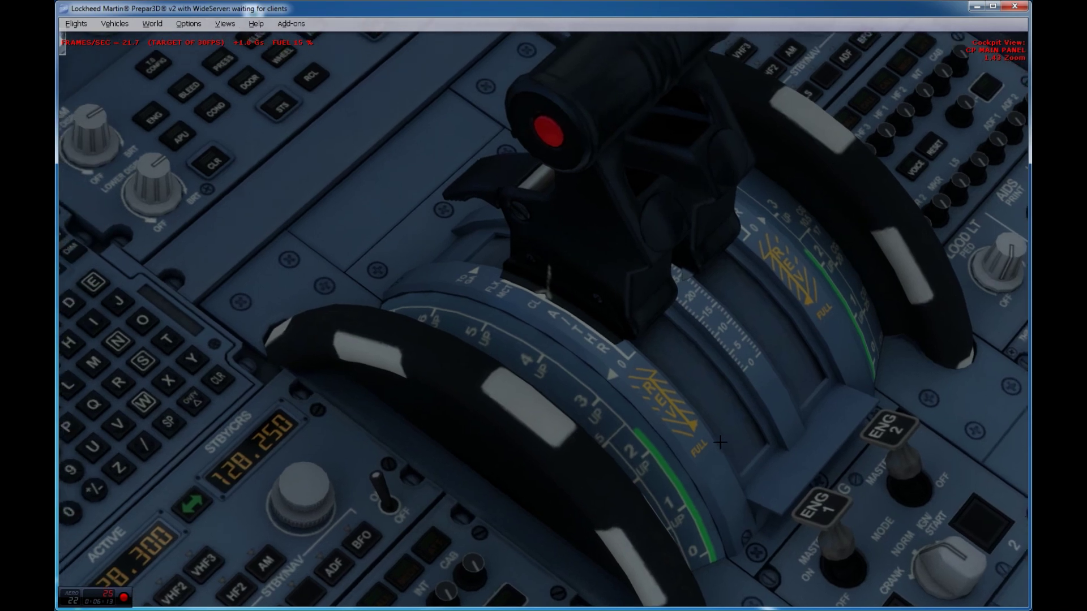
pyautogui.press('space')
pyautogui.scroll(-7, 628, 356)
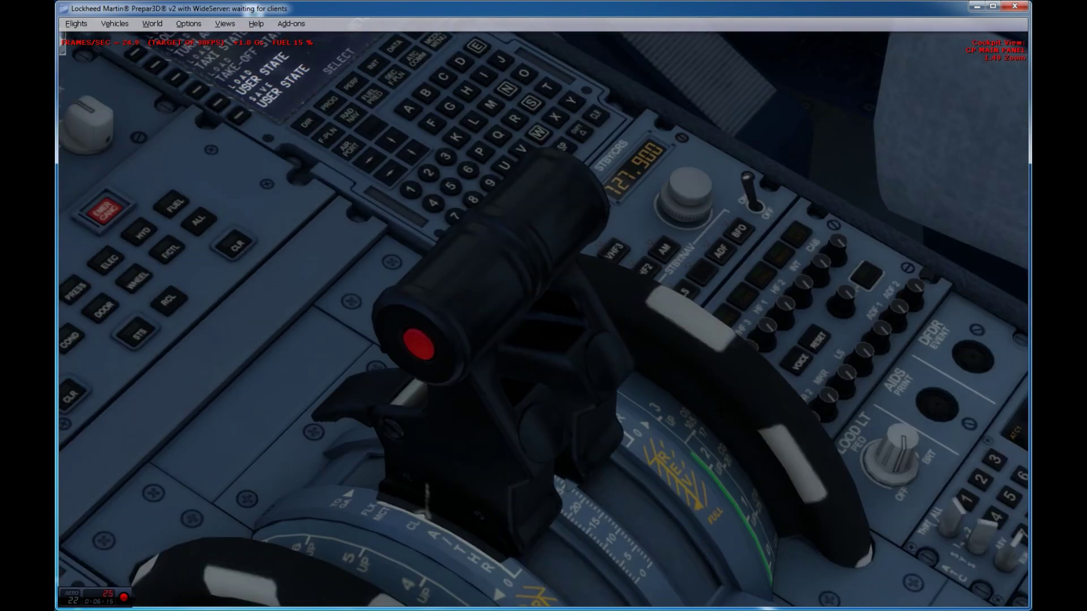
pyautogui.scroll(-1, 653, 357)
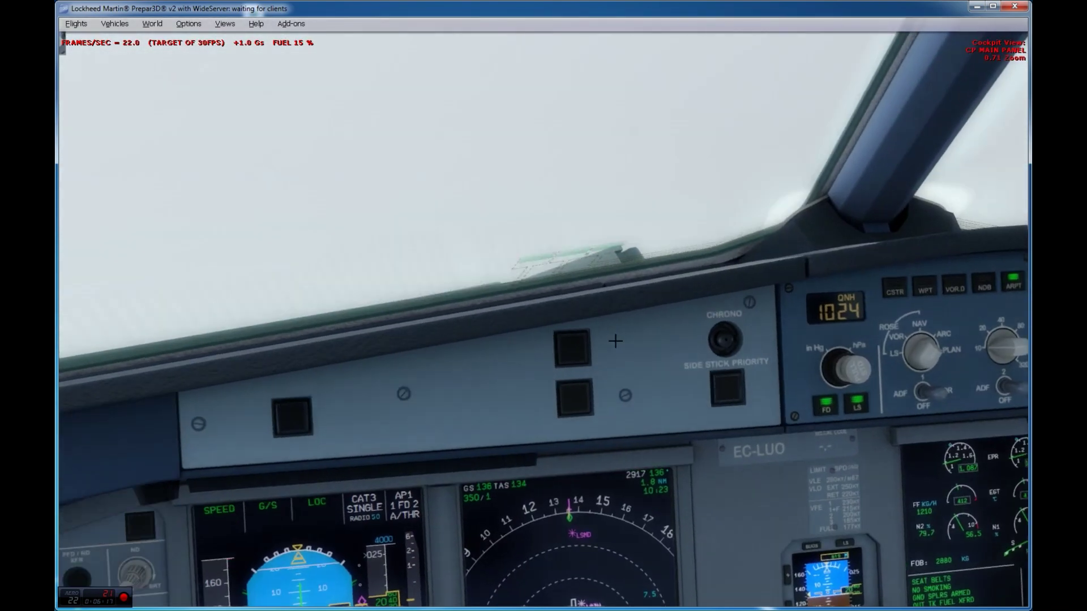
pyautogui.scroll(-1, 597, 367)
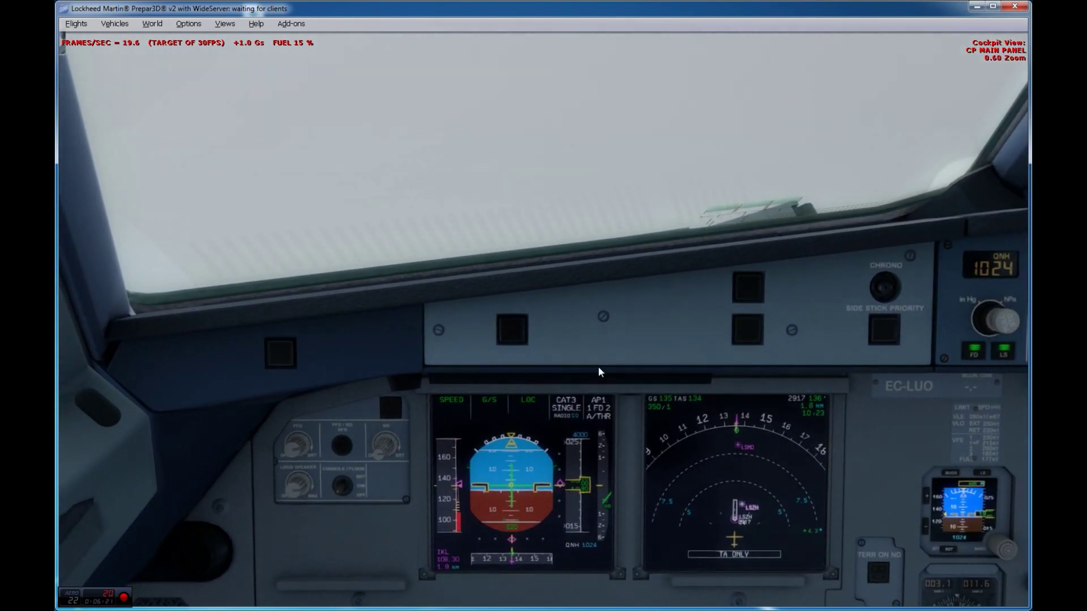
# Step: Follow the autoland through touchdown, disconnect the autopilot on rollout and reset the master warning light
pyautogui.press('space')
pyautogui.scroll(-2, 596, 352)
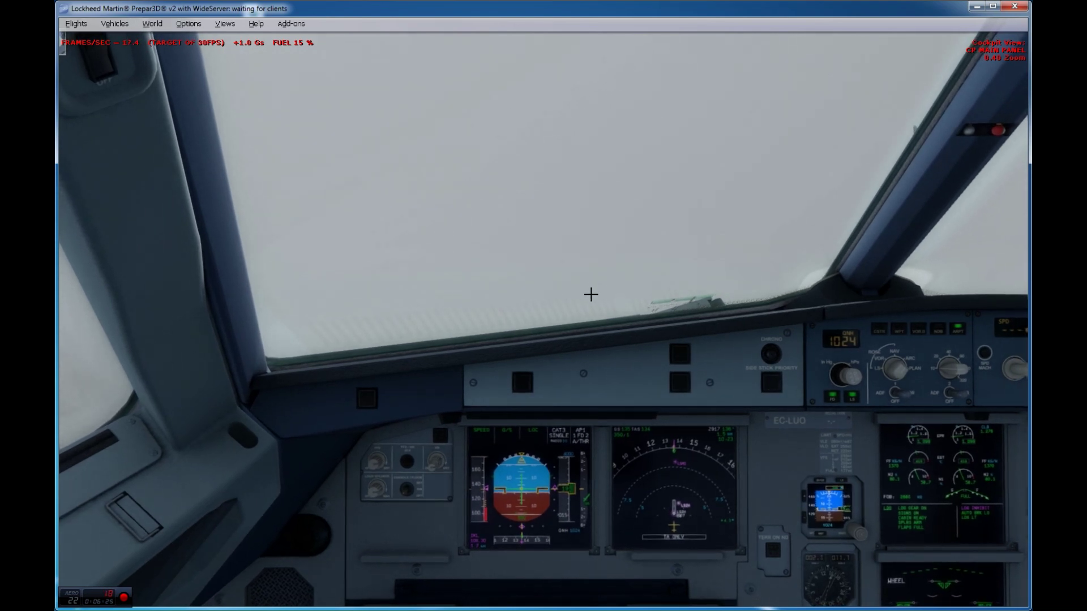
pyautogui.scroll(-1, 592, 299)
pyautogui.scroll(1, 592, 300)
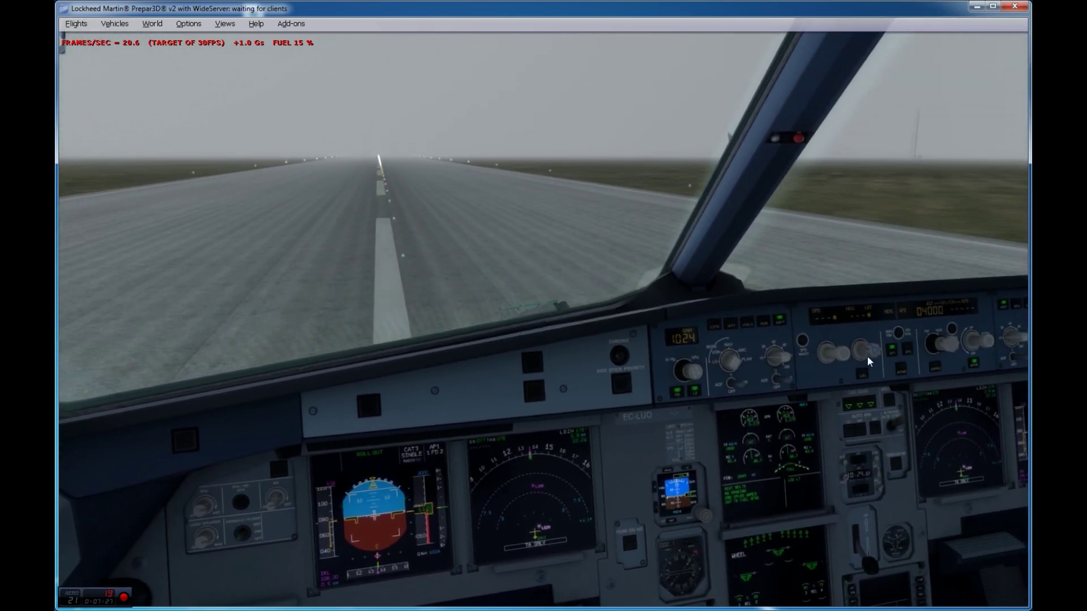
pyautogui.click(528, 370)
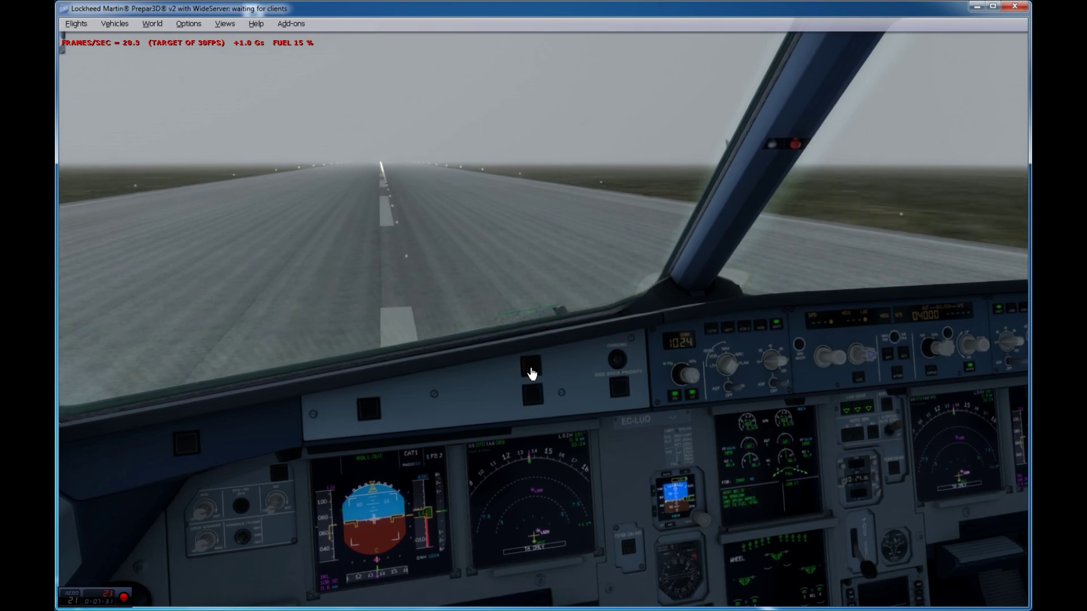